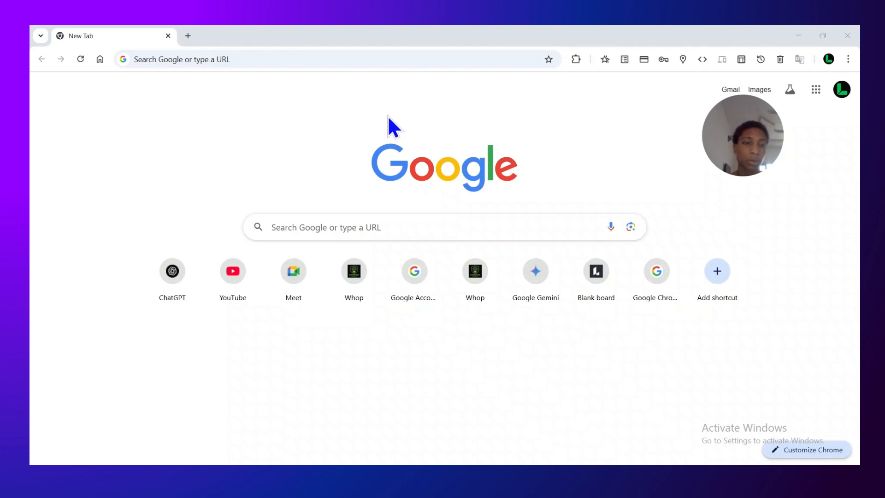
Search Google for chatling ai, open the Chatling website and accept its cookies
{"action": "left_click", "coordinate": [317, 225]}
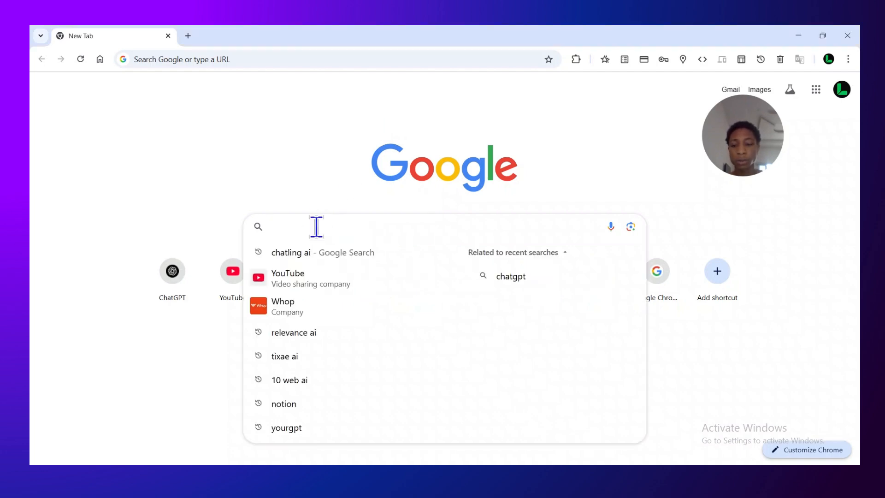
{"action": "left_click", "coordinate": [323, 253]}
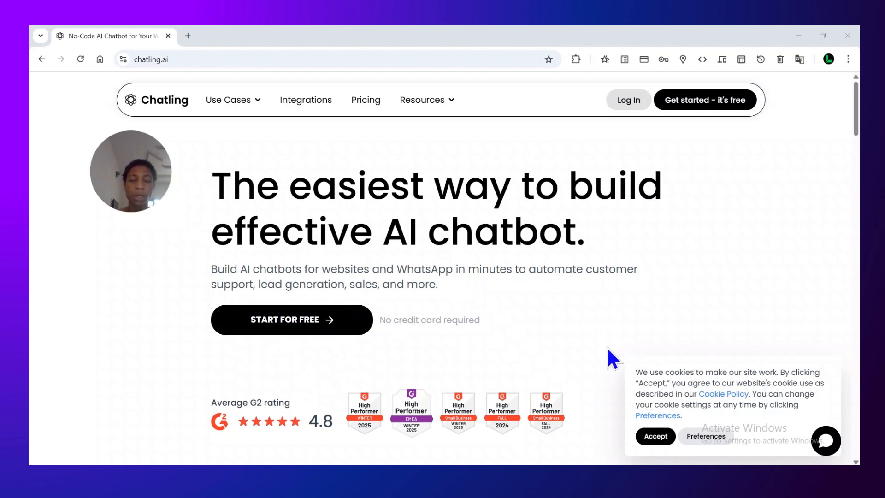
{"action": "left_click", "coordinate": [665, 433]}
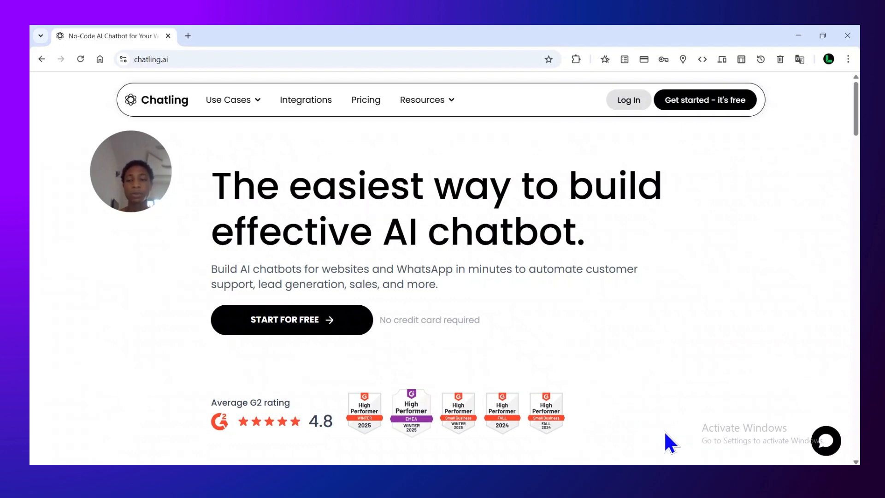
Log in to the Chatling account with the saved credentials
{"action": "left_click", "coordinate": [637, 99]}
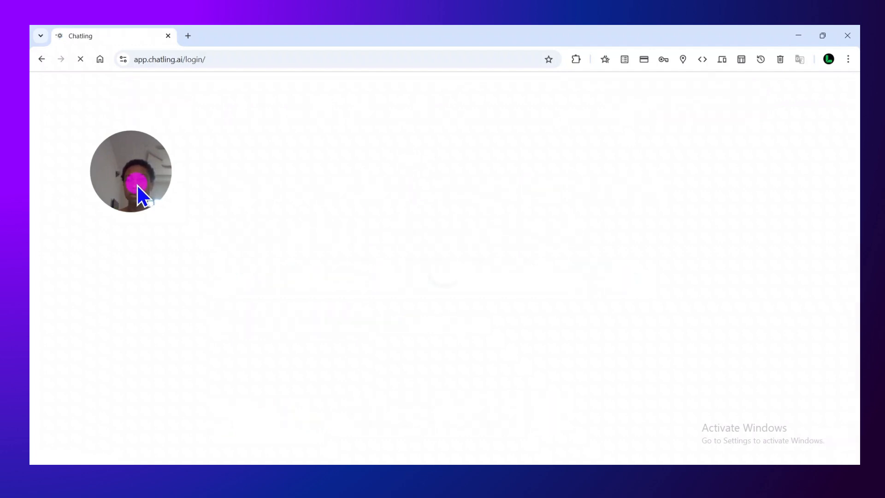
{"action": "left_click_drag", "start_coordinate": [137, 186], "coordinate": [95, 135]}
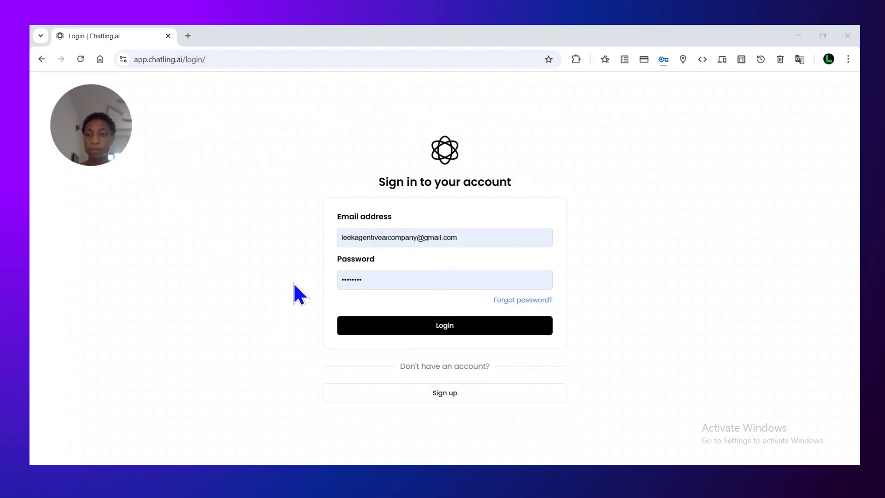
{"action": "left_click", "coordinate": [425, 323]}
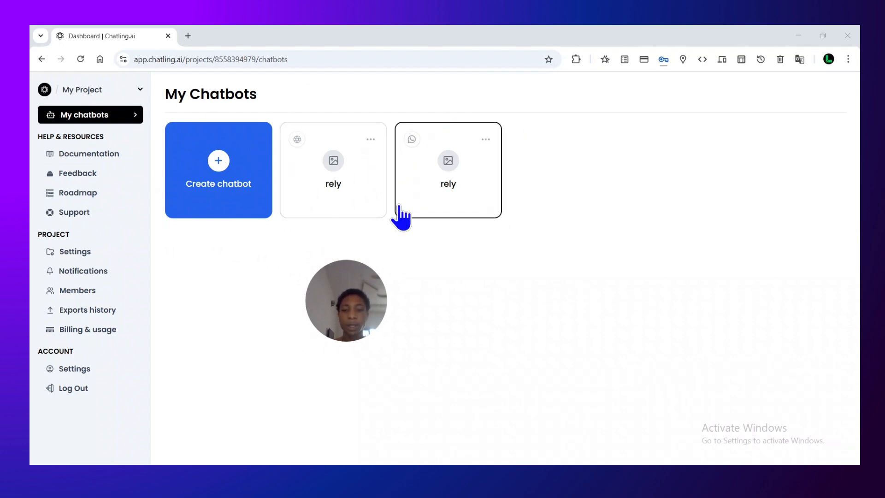
Delete the existing rely chatbots from the project, starting with the WhatsApp one
{"action": "left_click", "coordinate": [486, 140]}
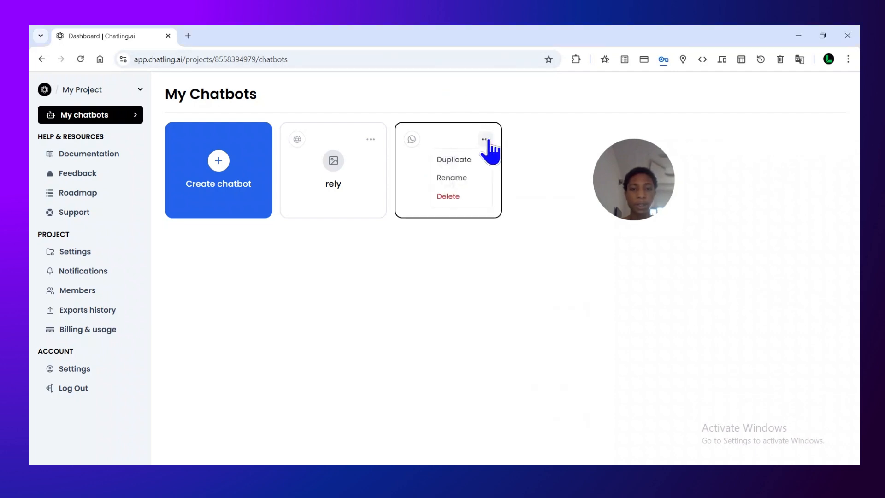
{"action": "left_click", "coordinate": [478, 196]}
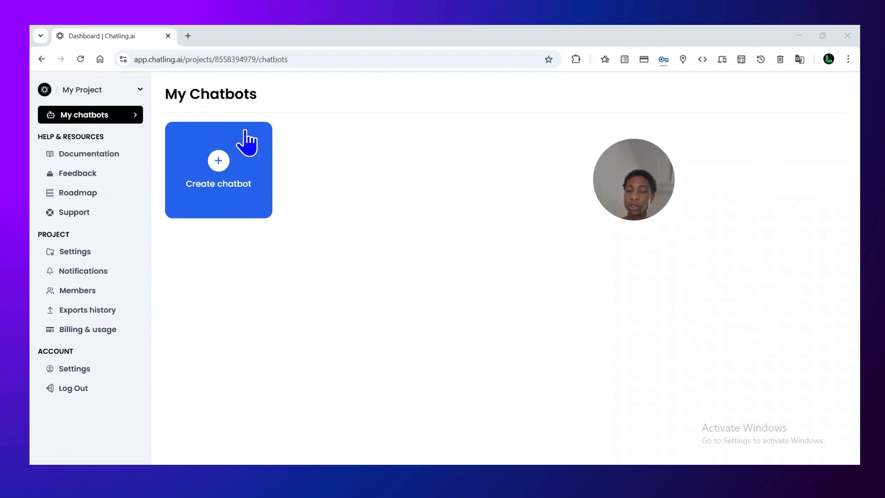
Create a new Web chatbot from scratch and name it Leek Agentive
{"action": "left_click", "coordinate": [233, 176]}
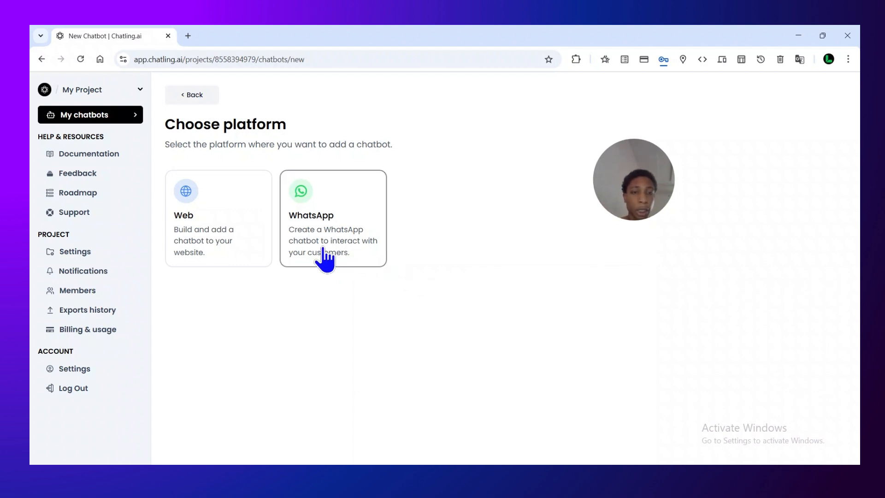
{"action": "left_click", "coordinate": [221, 240]}
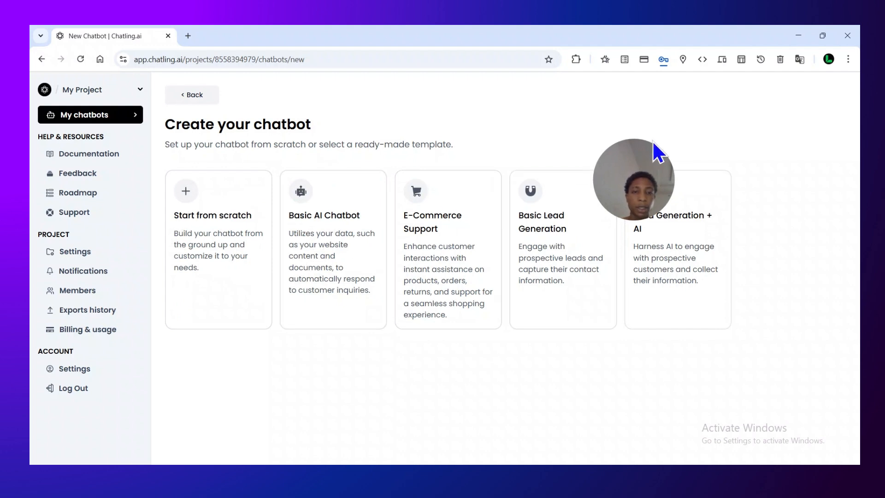
{"action": "left_click_drag", "start_coordinate": [660, 177], "coordinate": [692, 115]}
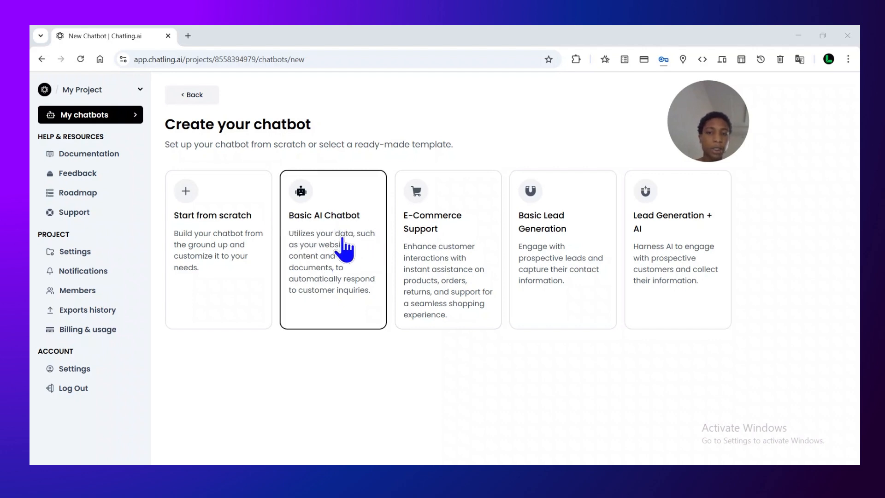
{"action": "left_click", "coordinate": [202, 240]}
{"action": "left_click", "coordinate": [386, 279]}
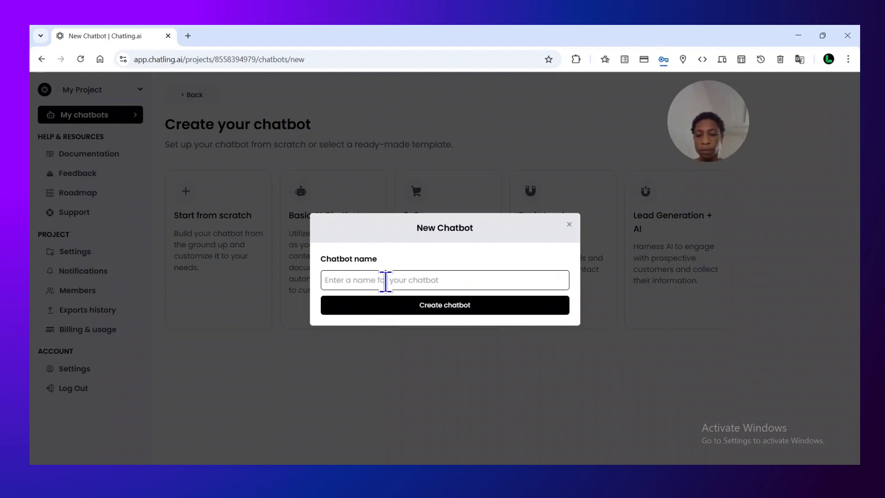
{"action": "type", "text": "Leek Agentic"}
{"action": "left_click", "coordinate": [398, 305]}
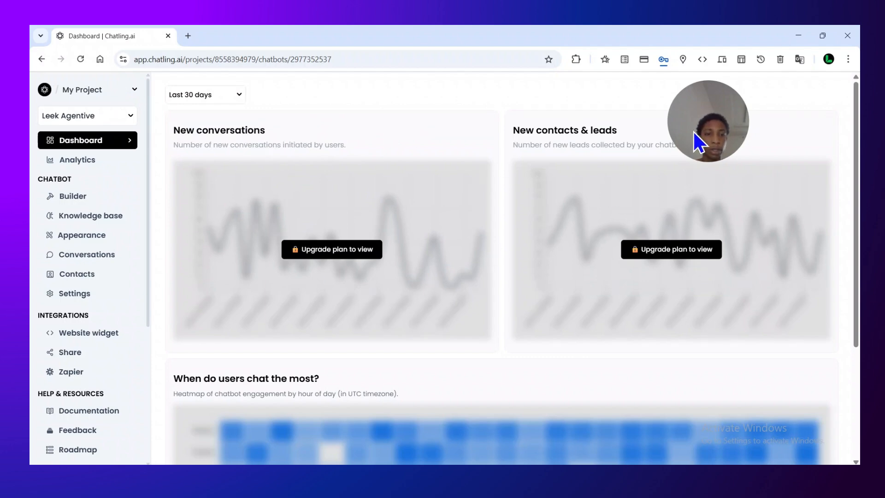
Open the chatbot's Builder and place a Send message Text block on the canvas beside the START node
{"action": "left_click_drag", "start_coordinate": [698, 126], "coordinate": [799, 107]}
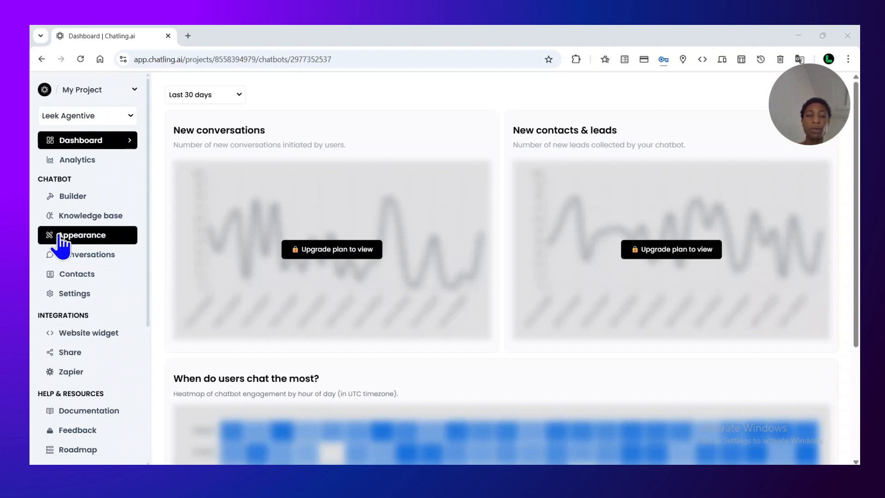
{"action": "left_click", "coordinate": [90, 199]}
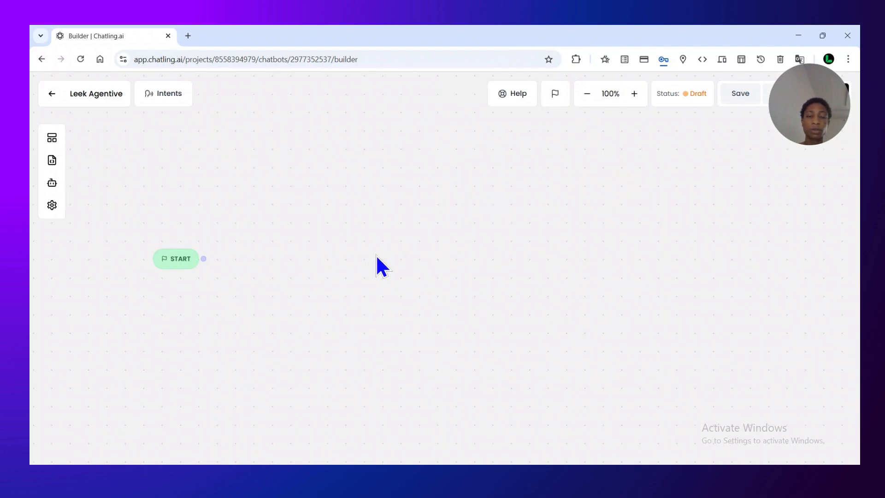
{"action": "left_click_drag", "start_coordinate": [788, 96], "coordinate": [729, 189]}
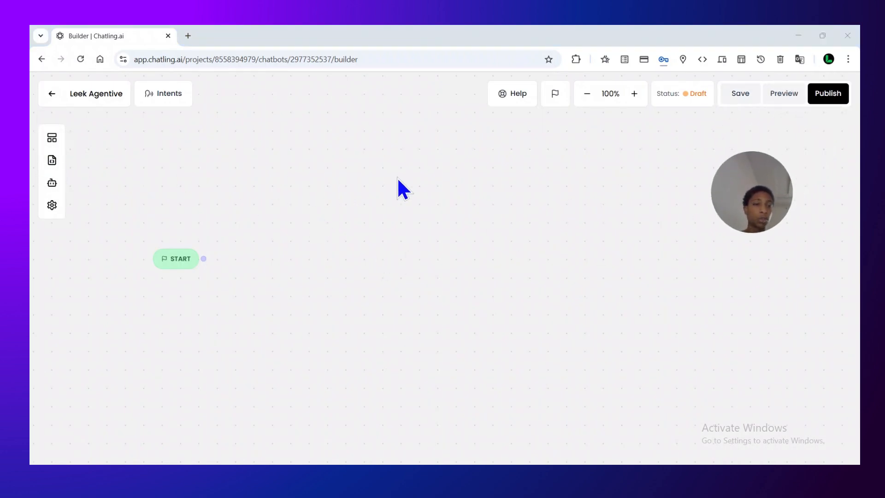
{"action": "left_click", "coordinate": [51, 137]}
{"action": "left_click", "coordinate": [52, 138]}
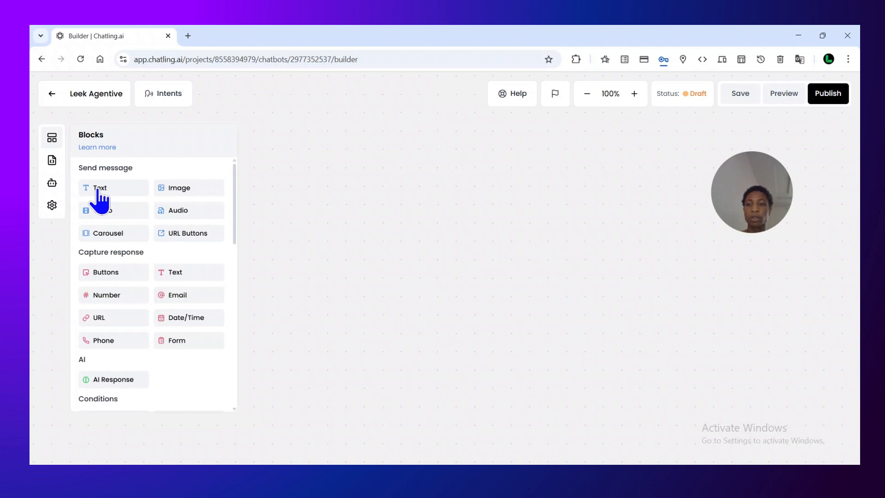
{"action": "left_click_drag", "start_coordinate": [110, 189], "coordinate": [363, 213]}
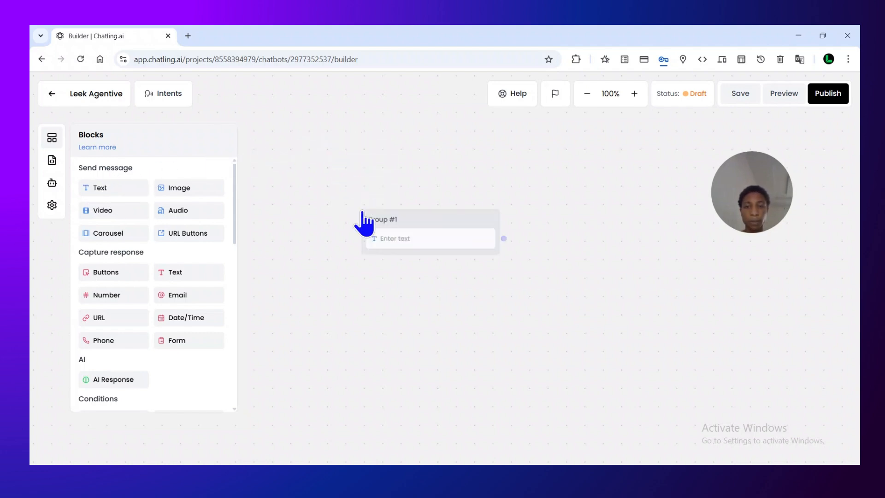
Rename the new text block's group to "welcome message"
{"action": "left_click", "coordinate": [417, 214]}
{"action": "key", "text": "BackSpace"}
{"action": "key", "text": "BackSpace"}
{"action": "key", "text": "BackSpace"}
{"action": "key", "text": "BackSpace"}
{"action": "key", "text": "BackSpace"}
{"action": "key", "text": "BackSpace"}
{"action": "key", "text": "BackSpace"}
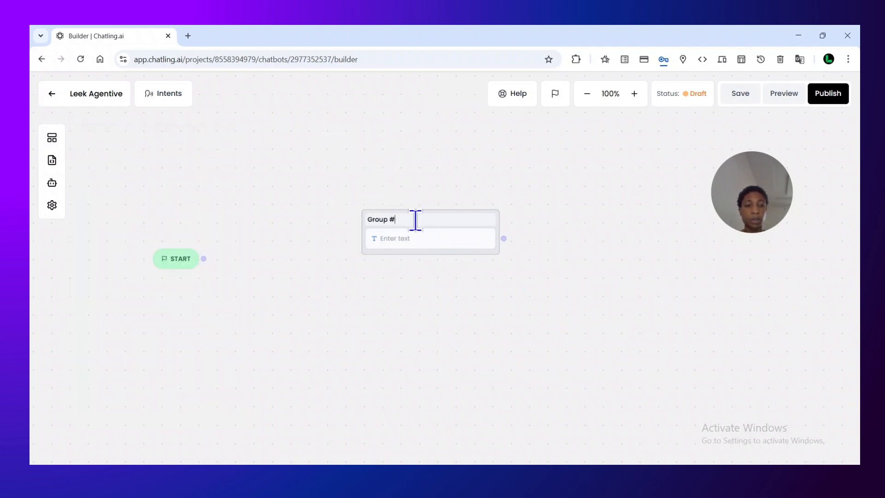
{"action": "key", "text": "BackSpace"}
{"action": "type", "text": "welcome messa"}
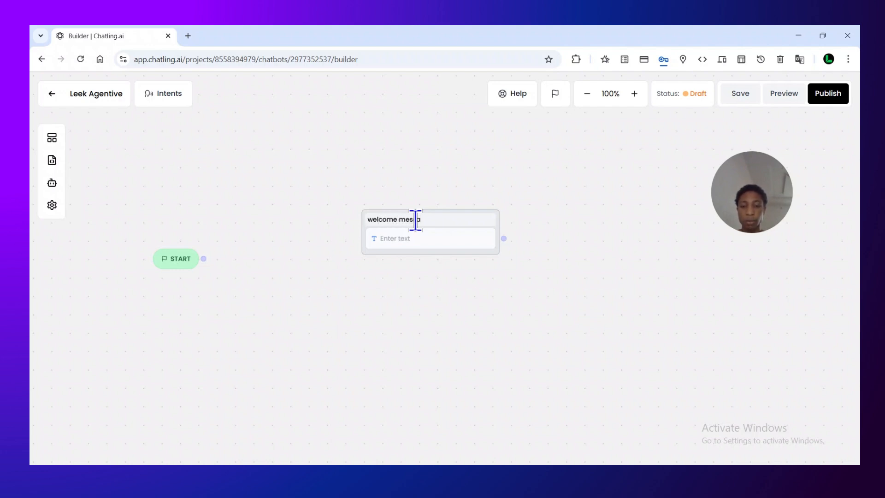
{"action": "type", "text": "ge"}
Open the message settings of the text block in the welcome message group
{"action": "left_click", "coordinate": [436, 231]}
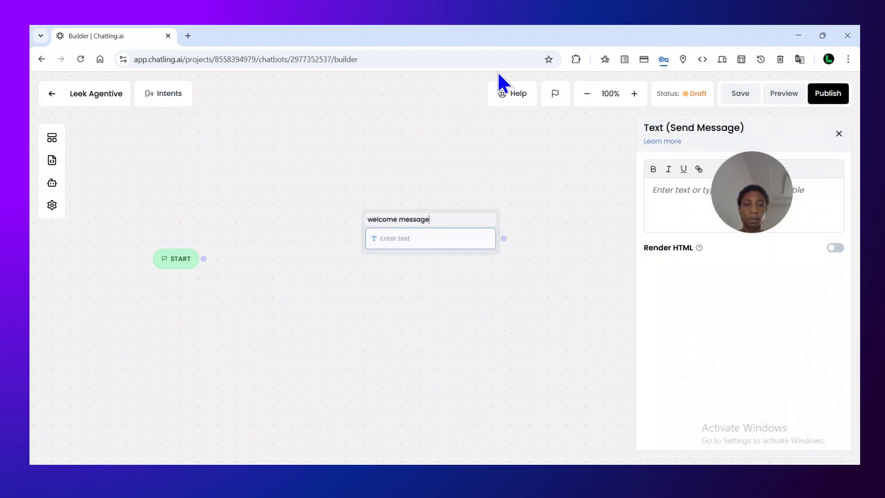
{"action": "left_click_drag", "start_coordinate": [769, 201], "coordinate": [294, 102]}
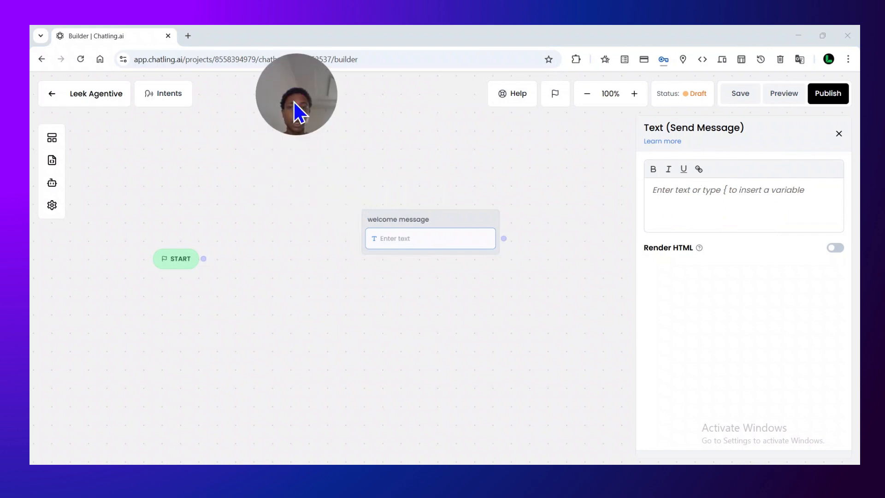
{"action": "left_click", "coordinate": [407, 48]}
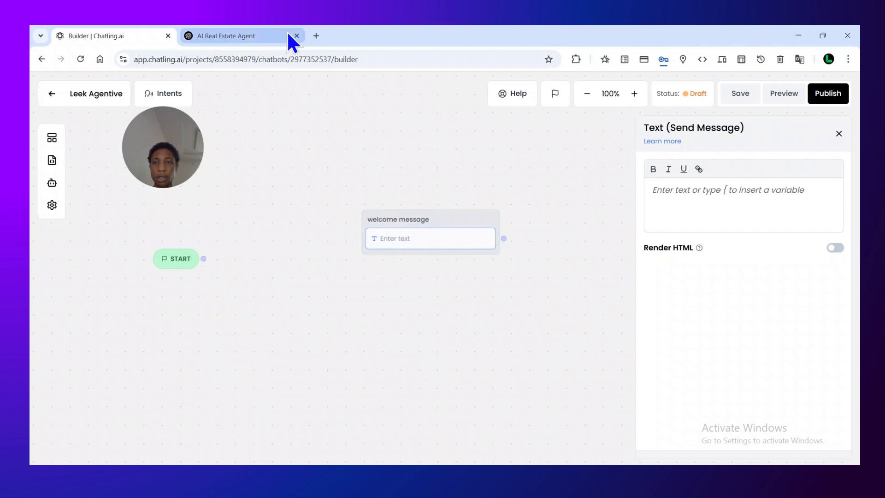
Switch to the AI Real Estate Agent chat in ChatGPT and copy the Start Node greeting text
{"action": "left_click", "coordinate": [249, 35]}
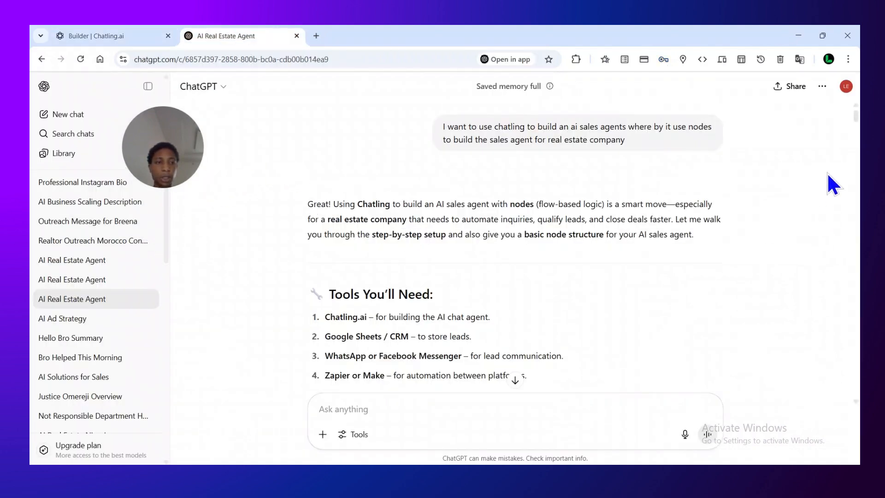
{"action": "left_click_drag", "start_coordinate": [856, 114], "coordinate": [858, 119]}
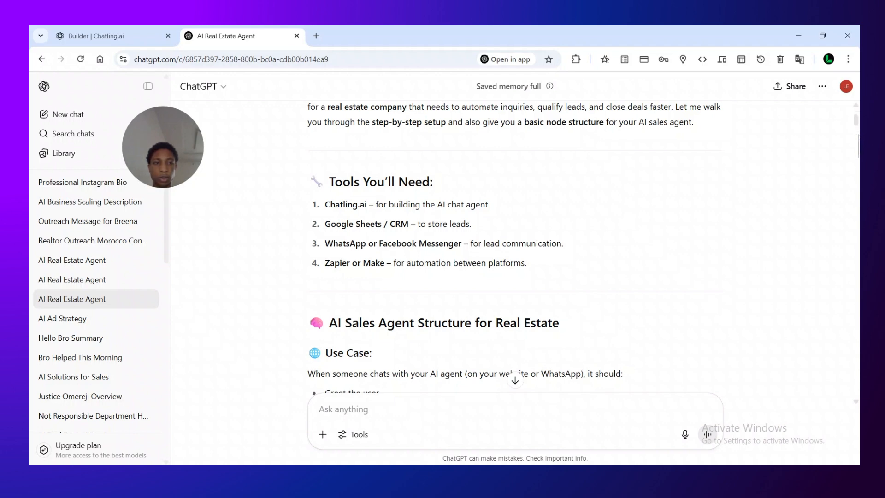
{"action": "left_click_drag", "start_coordinate": [857, 113], "coordinate": [858, 144]}
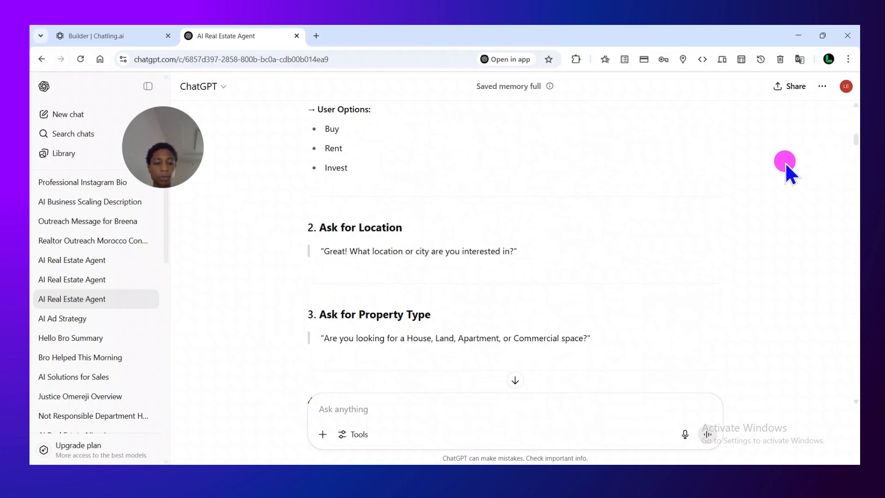
{"action": "scroll", "coordinate": [785, 162], "scroll_direction": "up", "scroll_amount": 2}
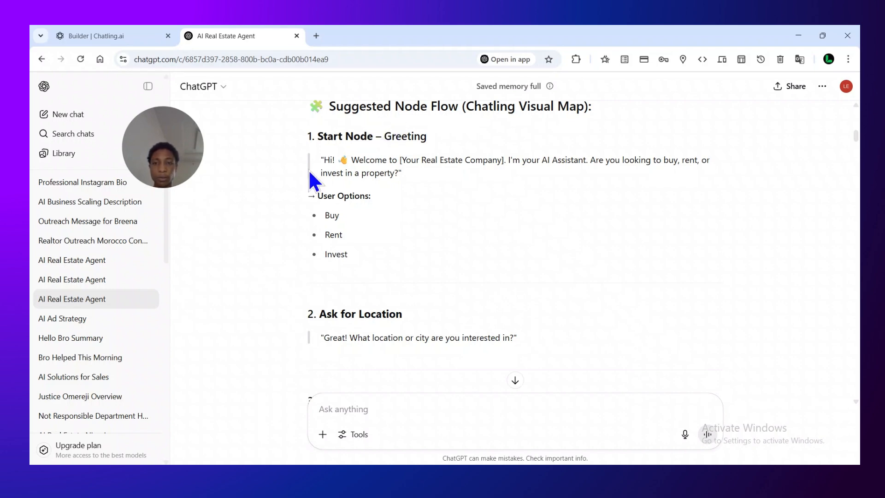
{"action": "left_click_drag", "start_coordinate": [320, 160], "coordinate": [412, 175]}
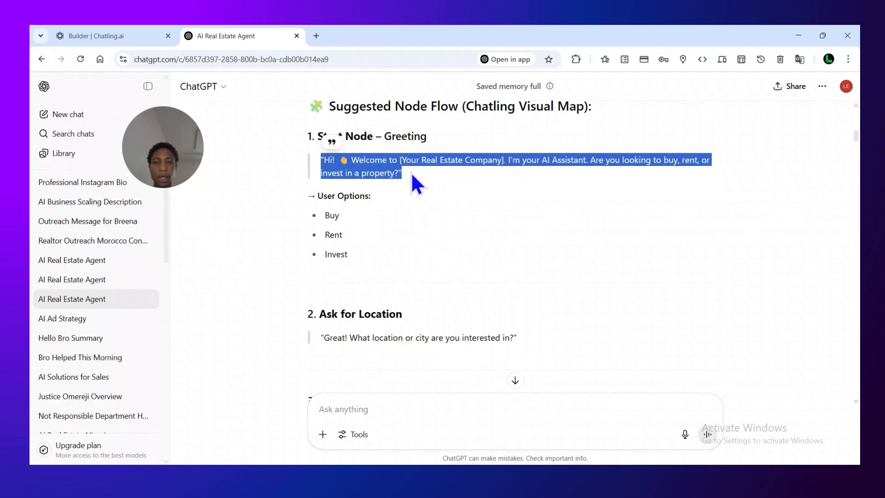
{"action": "right_click", "coordinate": [396, 173]}
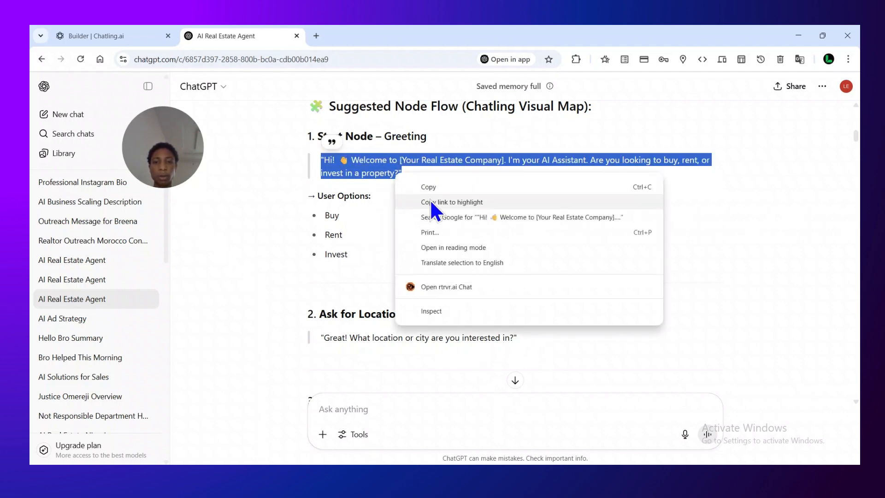
{"action": "left_click", "coordinate": [430, 182]}
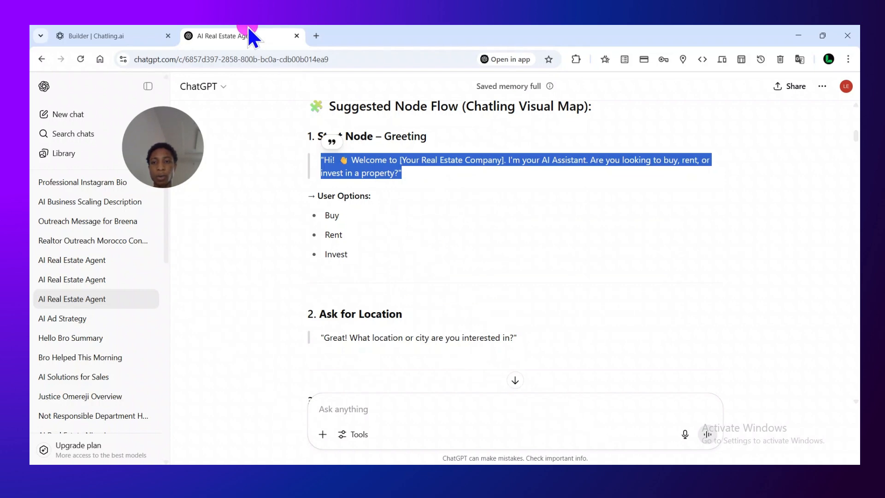
Return to the Chatling Builder and paste the copied greeting as the welcome message's text
{"action": "left_click", "coordinate": [126, 28]}
{"action": "left_click", "coordinate": [677, 193]}
{"action": "right_click", "coordinate": [681, 198]}
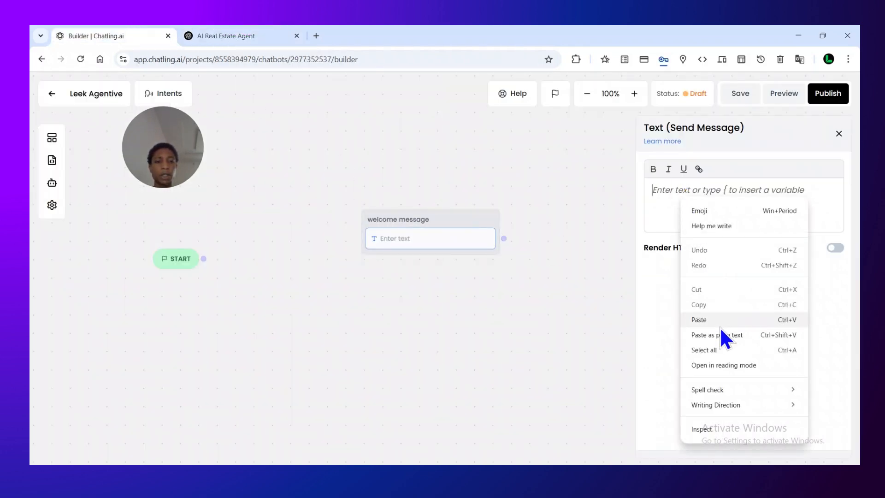
{"action": "left_click", "coordinate": [721, 322]}
Replace the [Your Real Estate Company] placeholder in the greeting with "leek estate"
{"action": "left_click_drag", "start_coordinate": [696, 201], "coordinate": [734, 182]}
{"action": "key", "text": "BackSpace"}
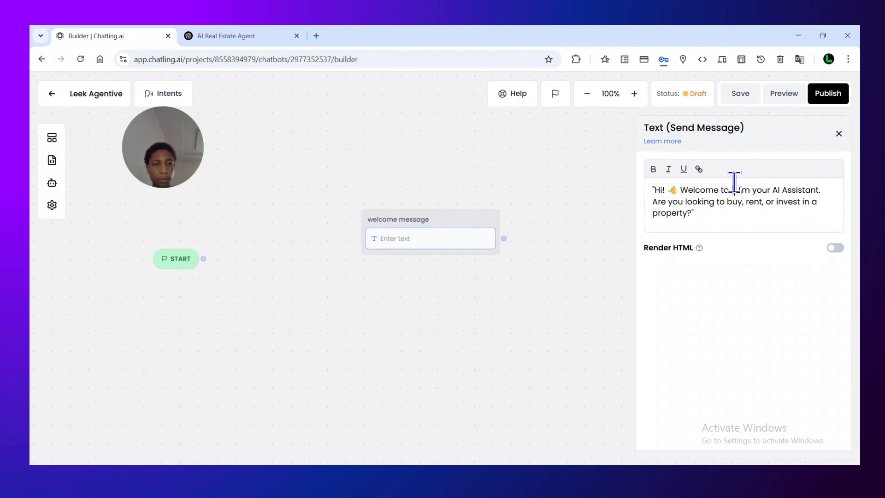
{"action": "key", "text": "BackSpace"}
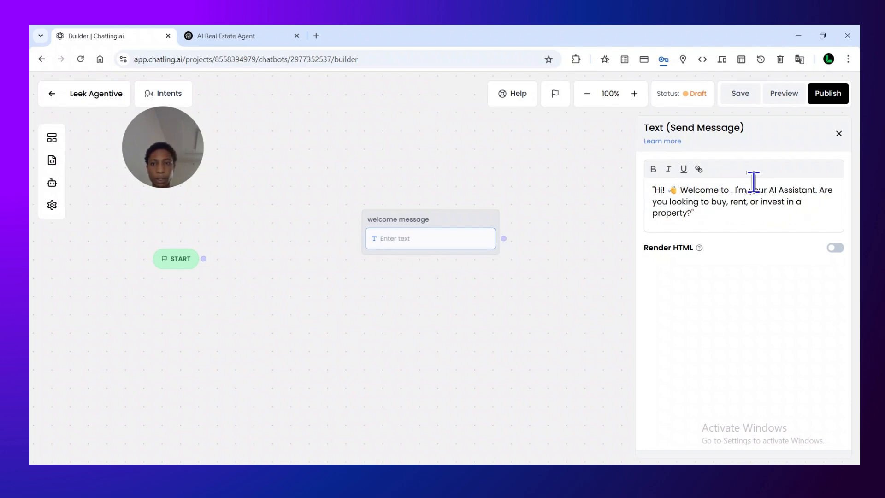
{"action": "type", "text": "leek"}
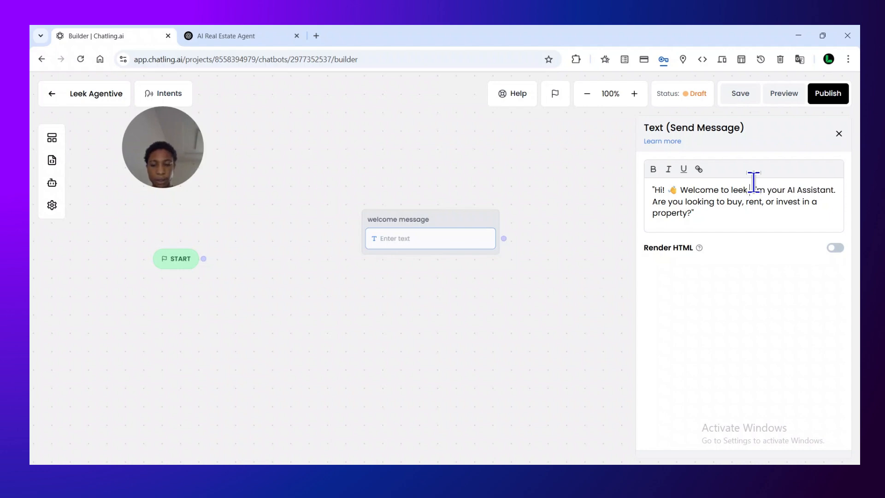
{"action": "type", "text": " Estate"}
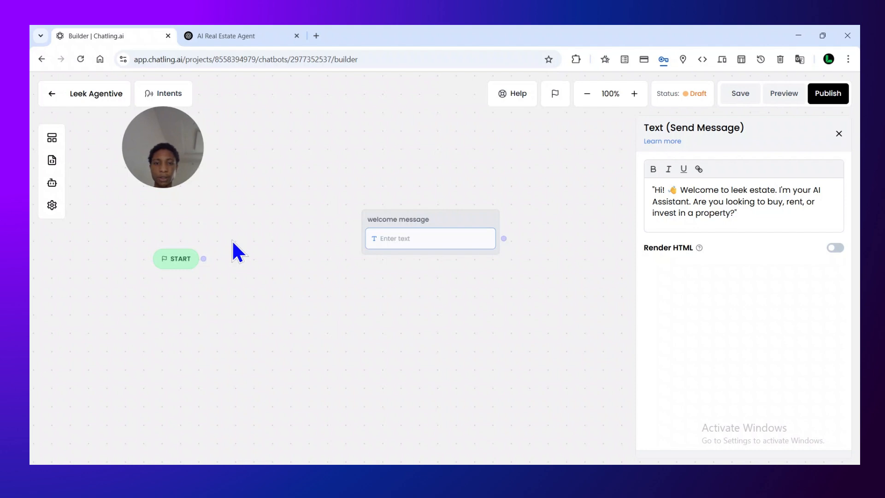
Move the welcome message group closer to the START node and connect START to it
{"action": "left_click", "coordinate": [390, 267]}
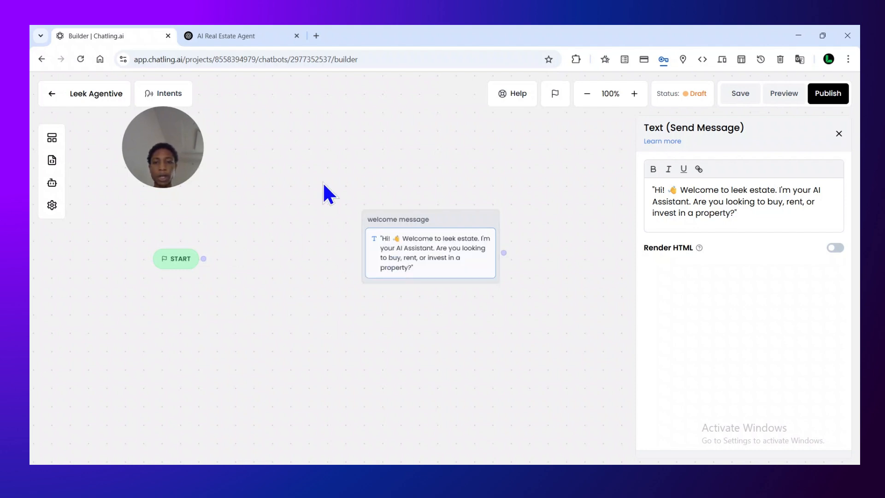
{"action": "left_click_drag", "start_coordinate": [438, 218], "coordinate": [345, 209]}
{"action": "left_click_drag", "start_coordinate": [203, 258], "coordinate": [276, 209]}
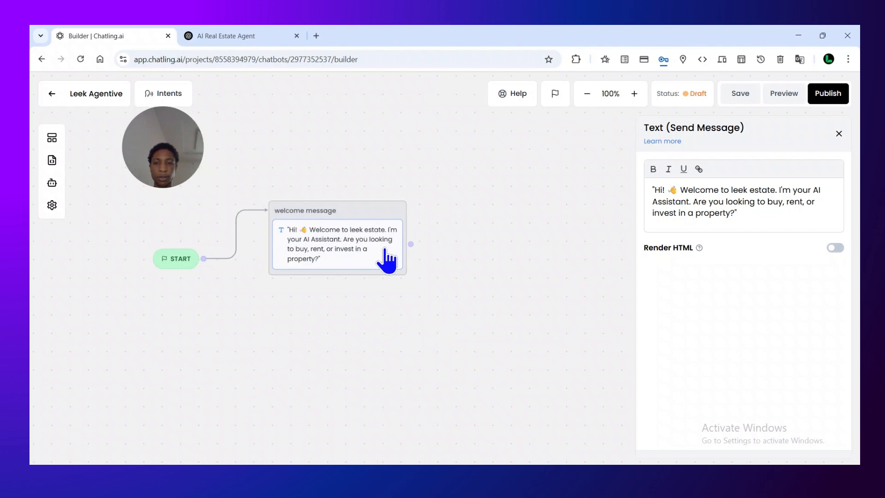
{"action": "left_click", "coordinate": [151, 156]}
{"action": "left_click_drag", "start_coordinate": [151, 157], "coordinate": [444, 136]}
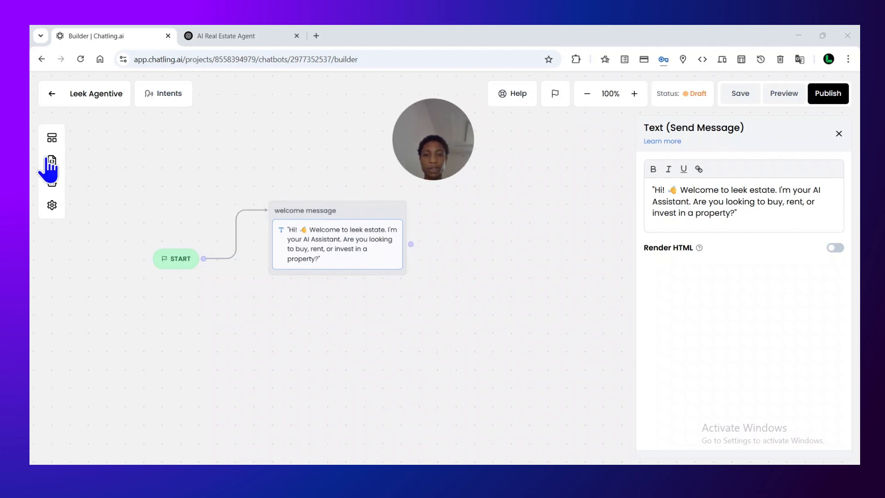
Add a Buttons capture-response block below the greeting in the welcome message group and open its settings
{"action": "left_click", "coordinate": [51, 138]}
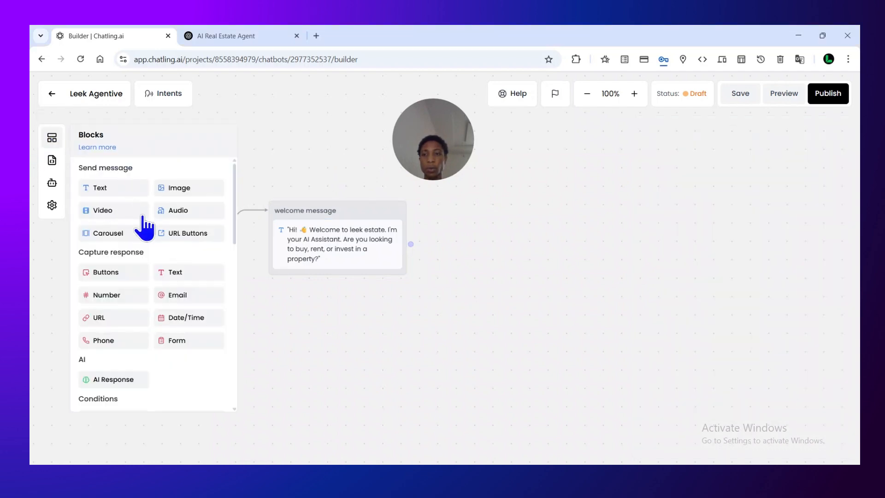
{"action": "left_click_drag", "start_coordinate": [115, 276], "coordinate": [377, 279]}
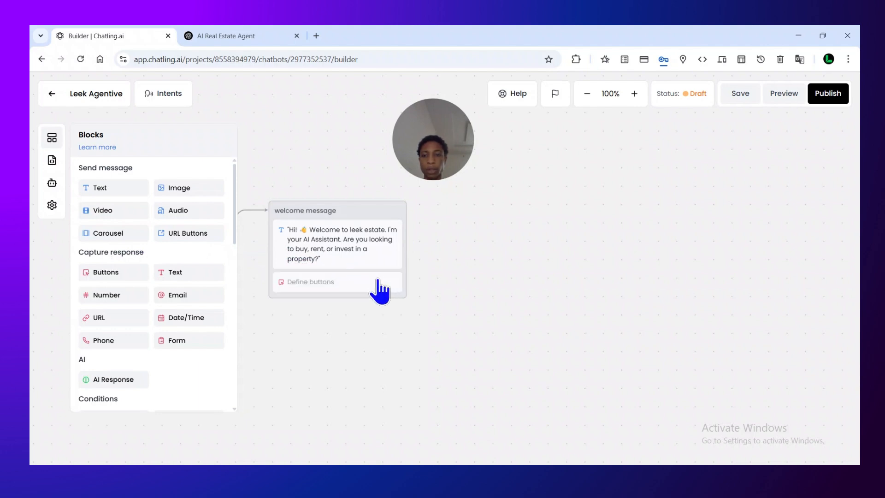
{"action": "left_click", "coordinate": [378, 280]}
Add three buttons labelled Buy, Rent and Invest to the welcome message's Buttons block
{"action": "left_click", "coordinate": [743, 184]}
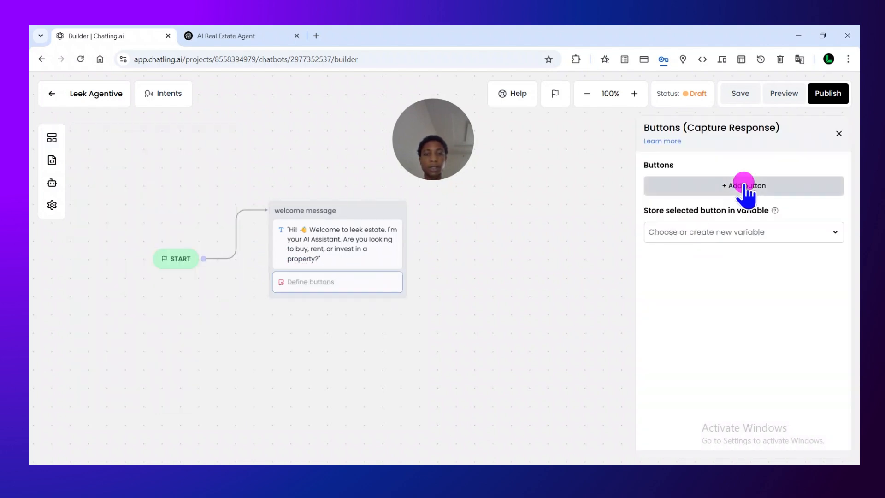
{"action": "left_click", "coordinate": [702, 191]}
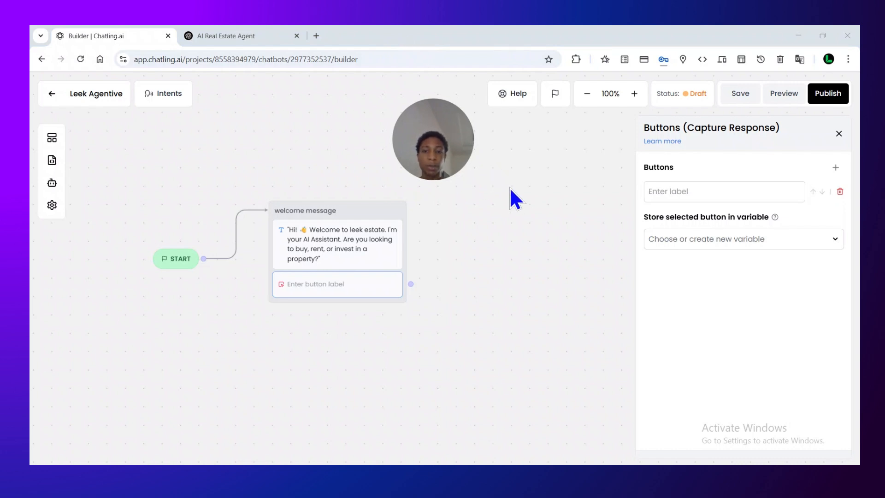
{"action": "left_click", "coordinate": [711, 192]}
{"action": "type", "text": "Buy"}
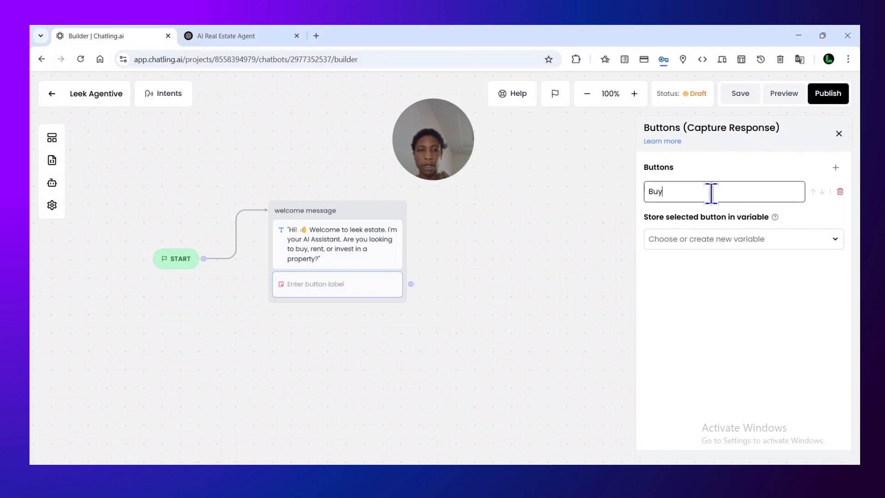
{"action": "left_click", "coordinate": [836, 169]}
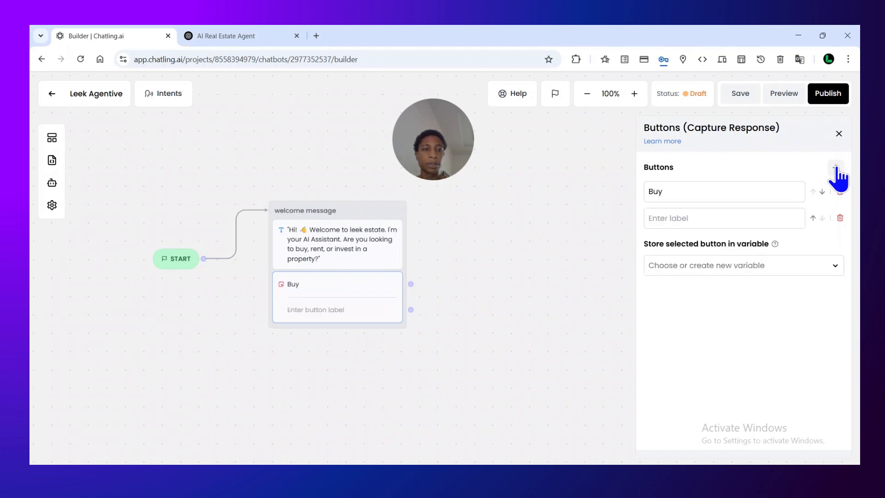
{"action": "left_click", "coordinate": [733, 219]}
{"action": "type", "text": "Rent"}
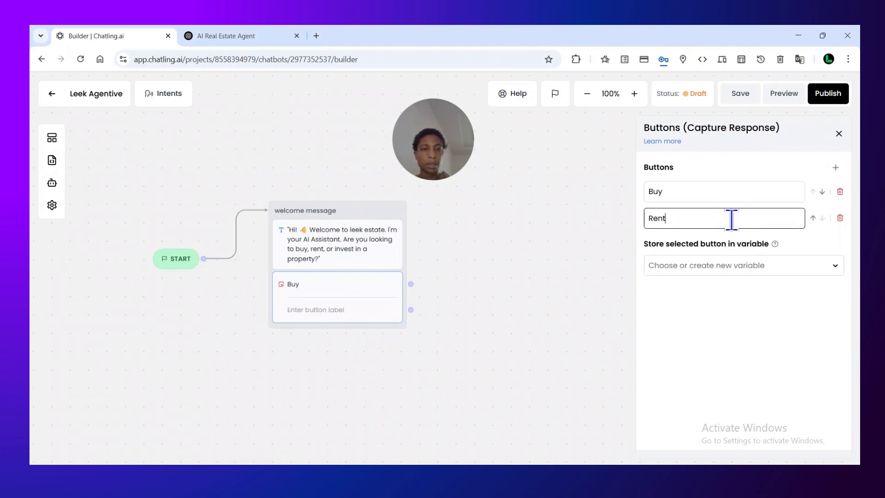
{"action": "left_click", "coordinate": [836, 167]}
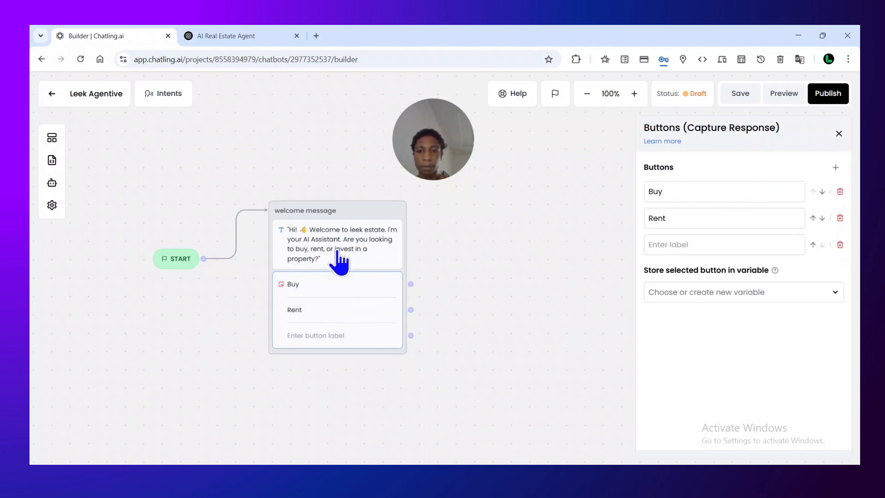
{"action": "left_click", "coordinate": [720, 249]}
{"action": "type", "text": "Invest"}
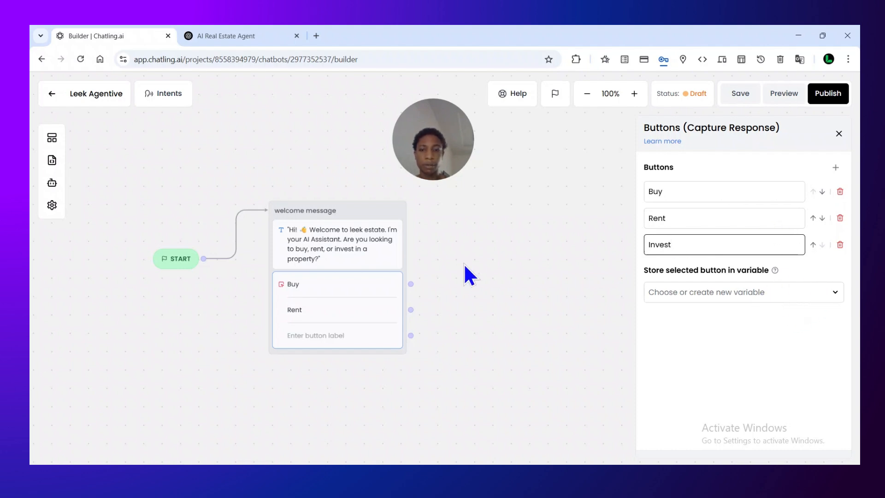
Store the selected button in a new variable named "save button option"
{"action": "left_click", "coordinate": [829, 290]}
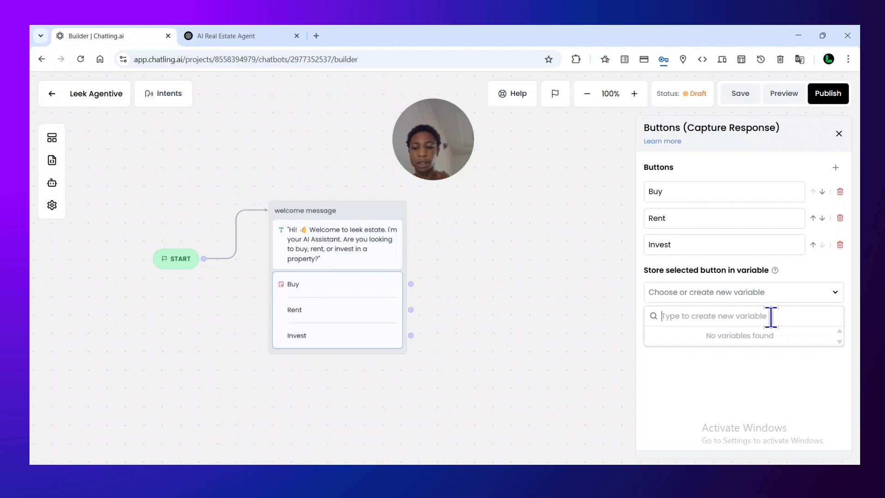
{"action": "type", "text": "save"}
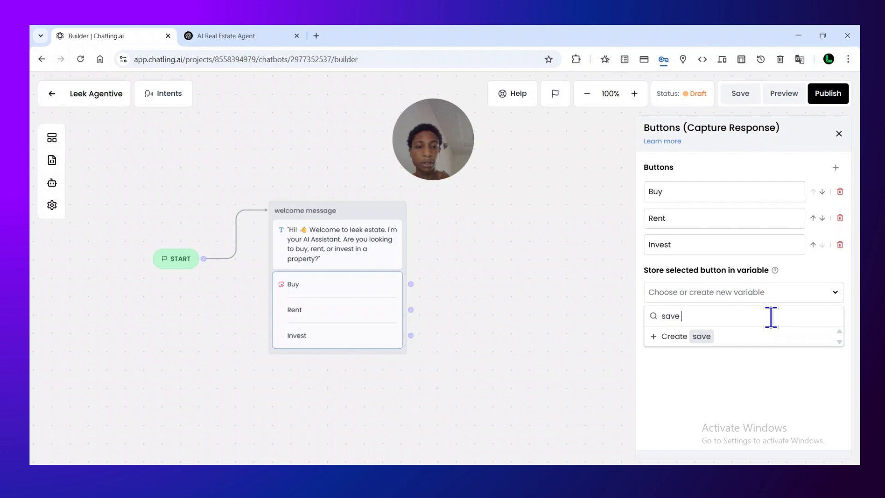
{"action": "type", "text": " bu"}
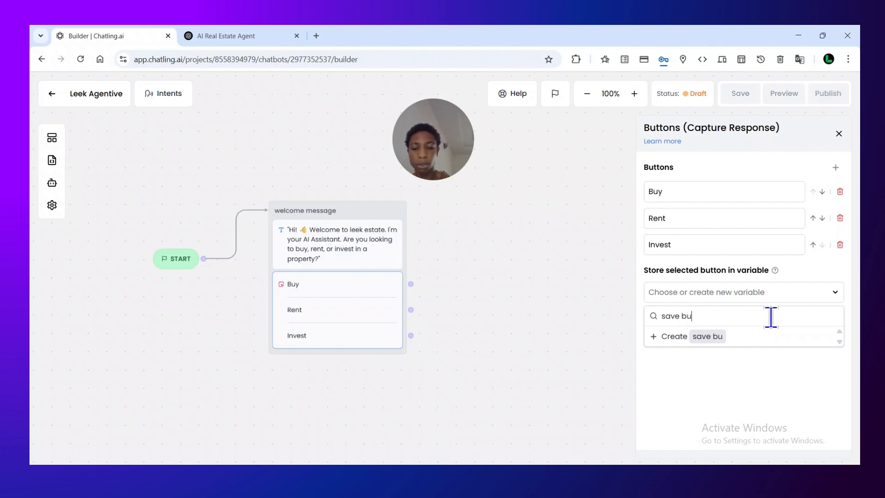
{"action": "type", "text": "tton option"}
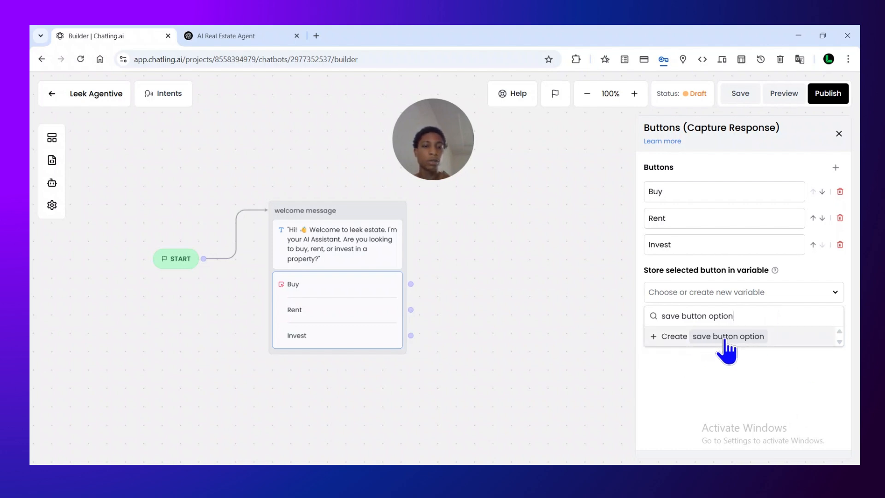
{"action": "left_click", "coordinate": [663, 337]}
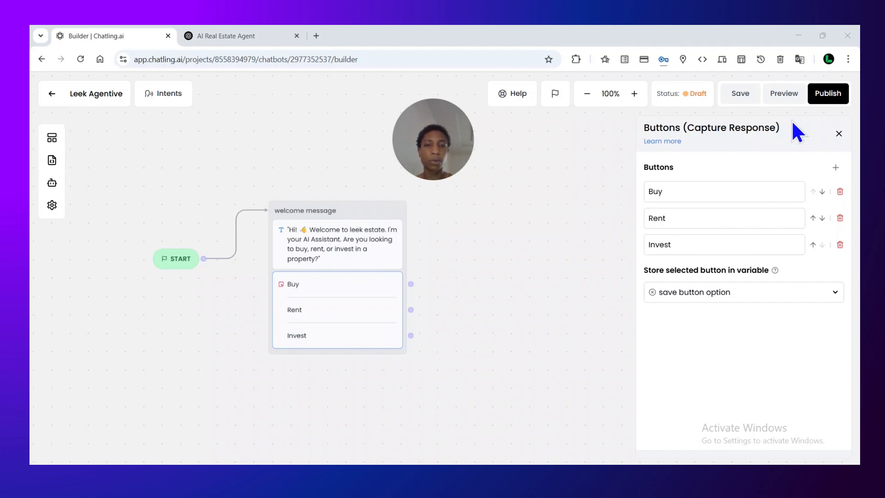
Preview the chatbot's greeting and its answer buttons, and close the preview
{"action": "left_click", "coordinate": [778, 89]}
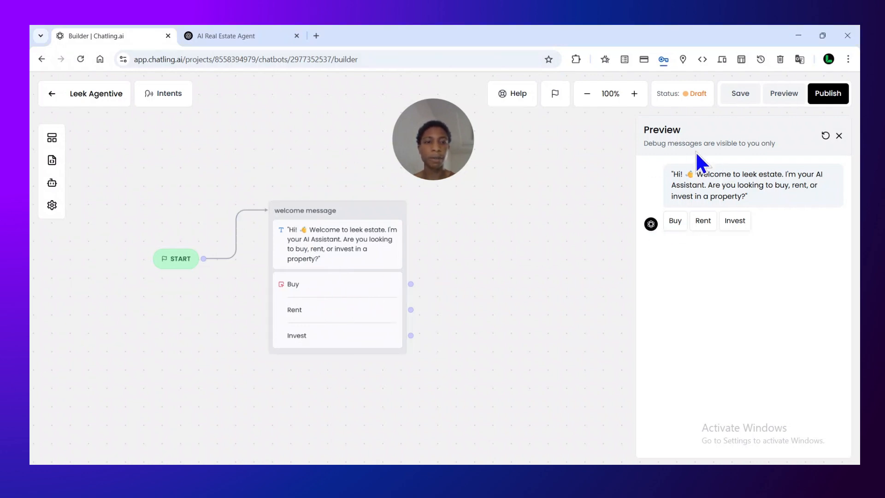
{"action": "left_click", "coordinate": [839, 135]}
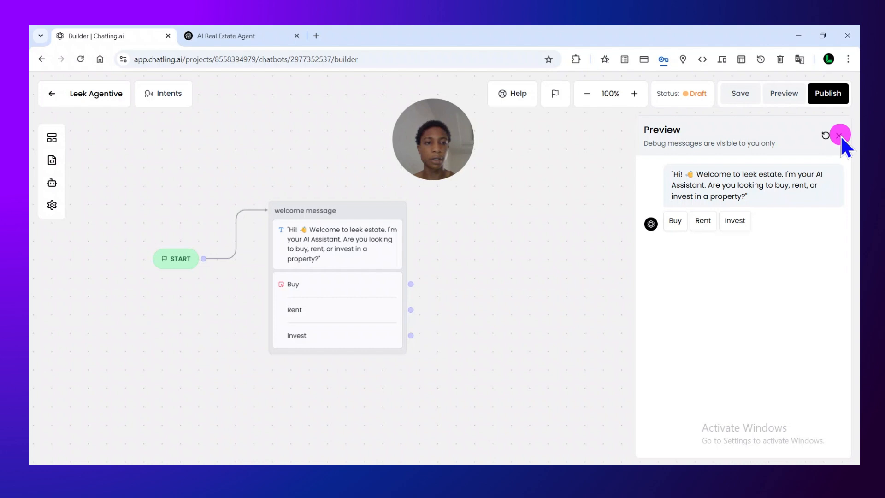
Add a send-message Text block as a new group beside the welcome message and open its settings
{"action": "left_click", "coordinate": [53, 139]}
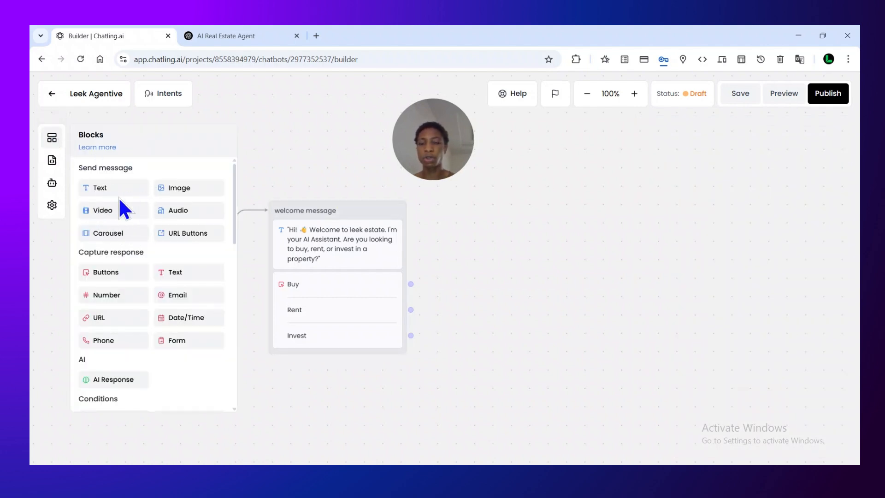
{"action": "left_click_drag", "start_coordinate": [122, 179], "coordinate": [446, 208]}
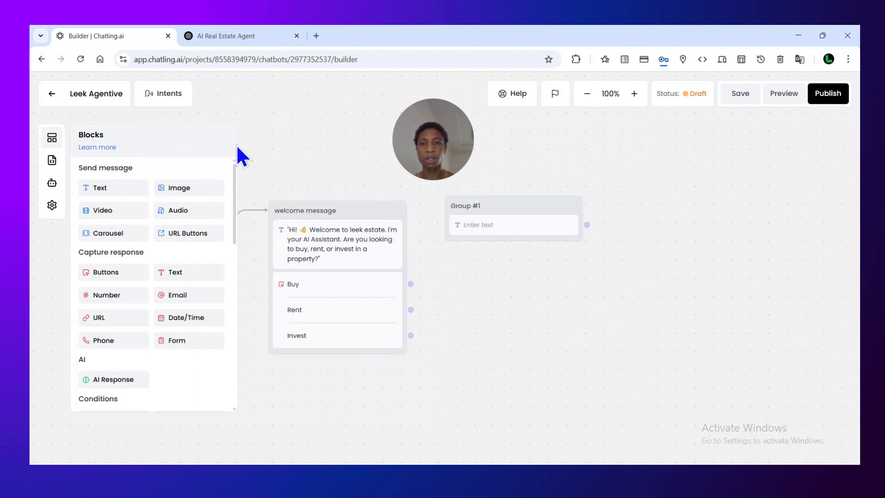
{"action": "left_click", "coordinate": [520, 224]}
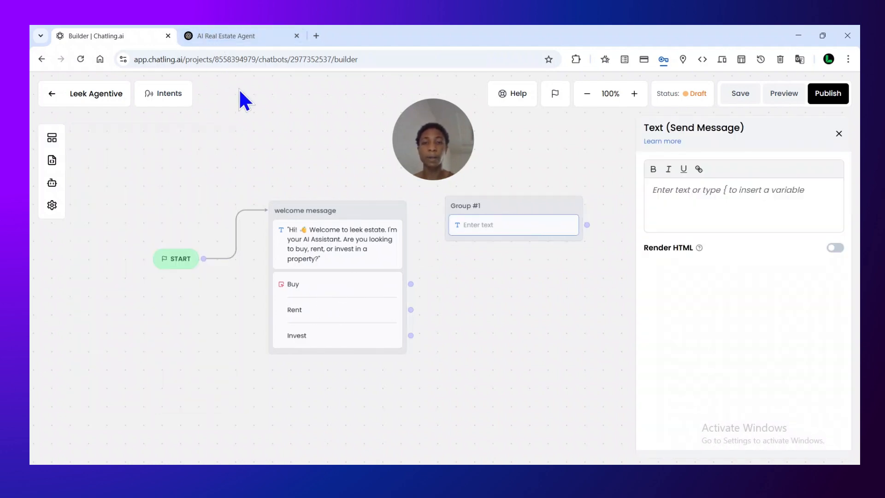
Switch to the AI Real Estate Agent chat in ChatGPT and copy the question under Ask for Location
{"action": "left_click", "coordinate": [220, 35]}
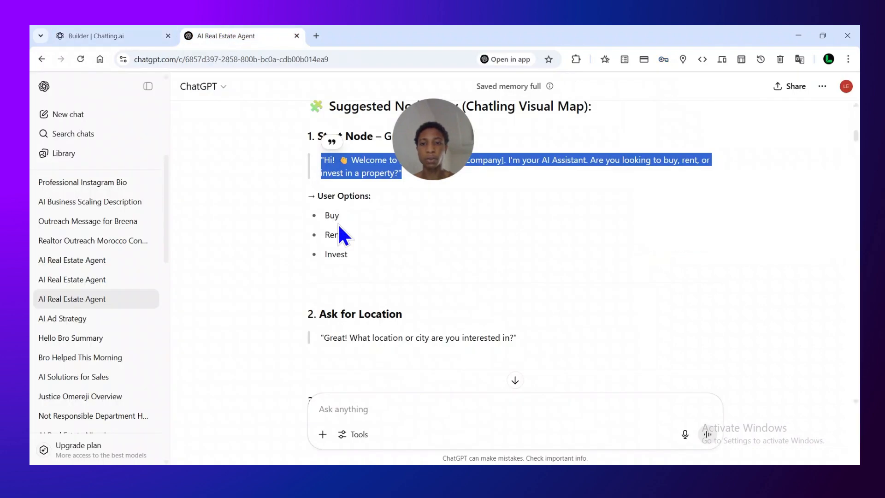
{"action": "left_click", "coordinate": [399, 257]}
{"action": "left_click", "coordinate": [558, 262]}
{"action": "scroll", "coordinate": [557, 262], "scroll_direction": "down", "scroll_amount": 1}
{"action": "scroll", "coordinate": [557, 262], "scroll_direction": "down", "scroll_amount": 1}
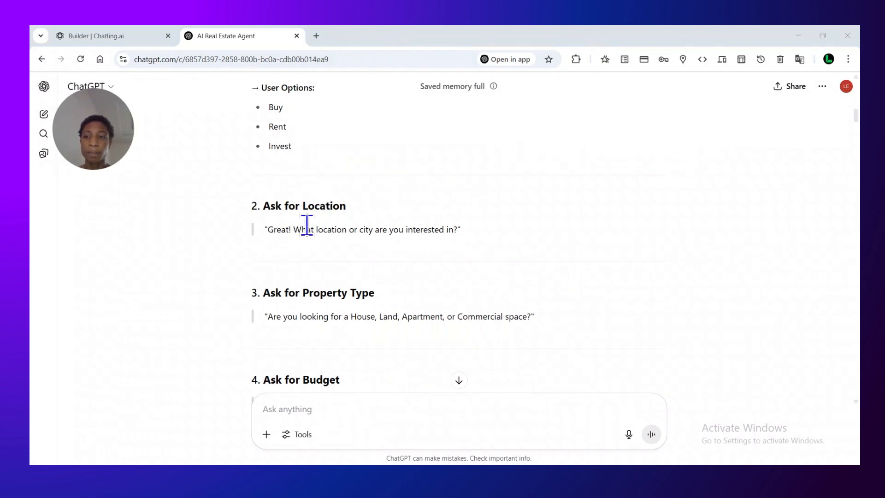
{"action": "double_click", "coordinate": [277, 229]}
{"action": "left_click", "coordinate": [268, 227]}
{"action": "left_click_drag", "start_coordinate": [266, 229], "coordinate": [449, 228]}
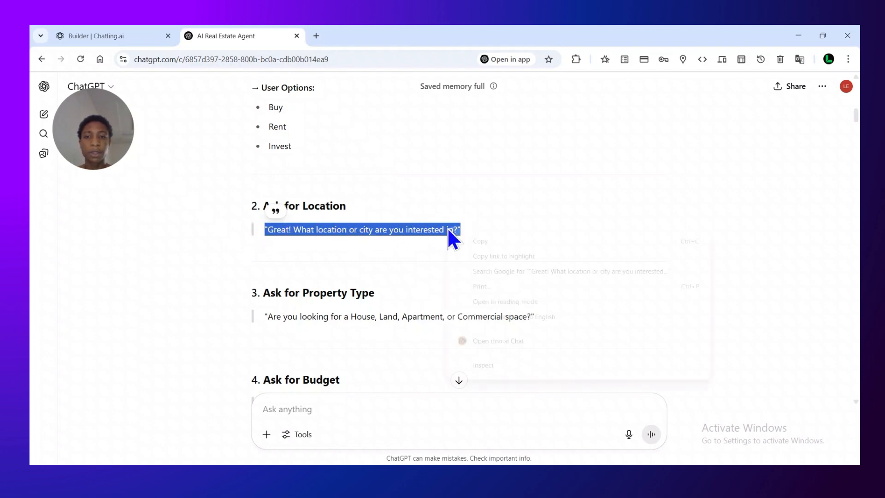
{"action": "right_click", "coordinate": [448, 229]}
{"action": "left_click", "coordinate": [481, 240]}
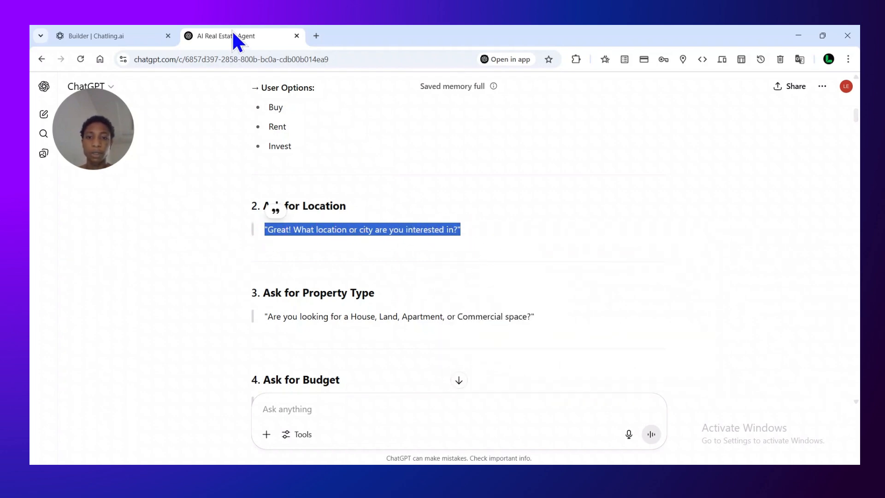
Return to the Chatling Builder and paste the copied location question as the text of Group #1
{"action": "left_click", "coordinate": [141, 35]}
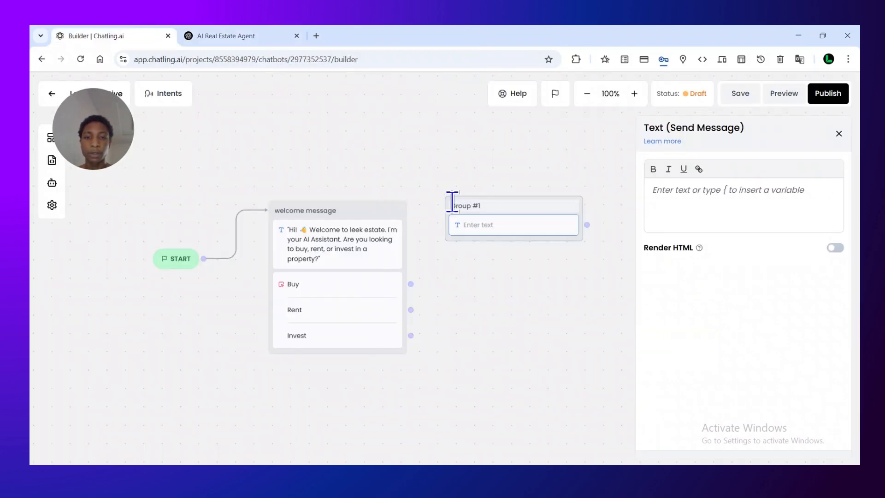
{"action": "left_click", "coordinate": [496, 238]}
{"action": "left_click", "coordinate": [672, 209]}
{"action": "right_click", "coordinate": [673, 211]}
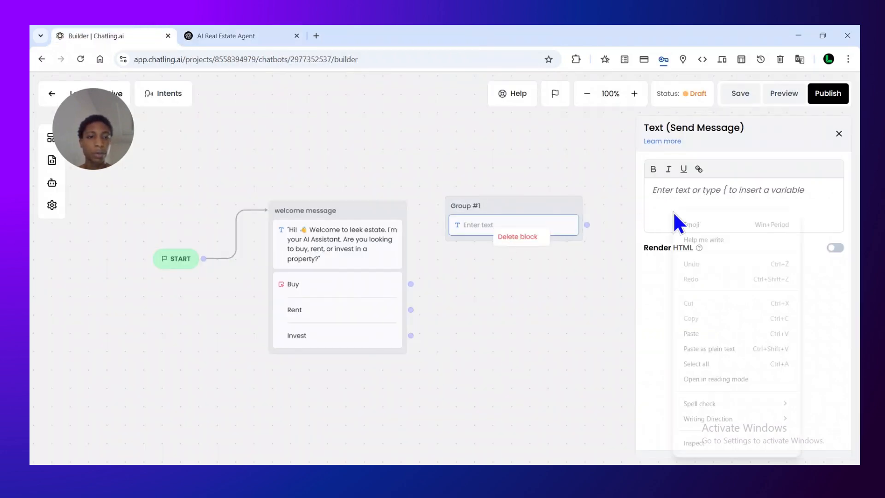
{"action": "left_click", "coordinate": [699, 334]}
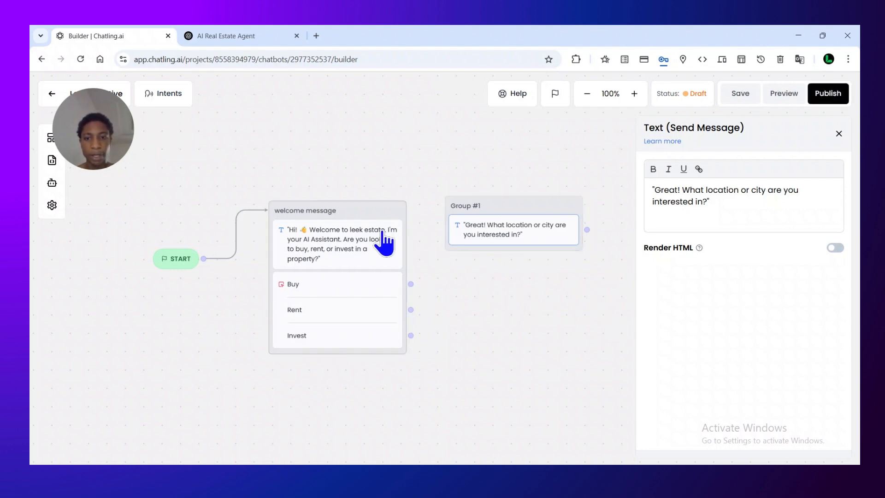
Rearrange the START node and both groups on the canvas, and connect the Buy button to Group #1
{"action": "left_click_drag", "start_coordinate": [371, 205], "coordinate": [341, 152]}
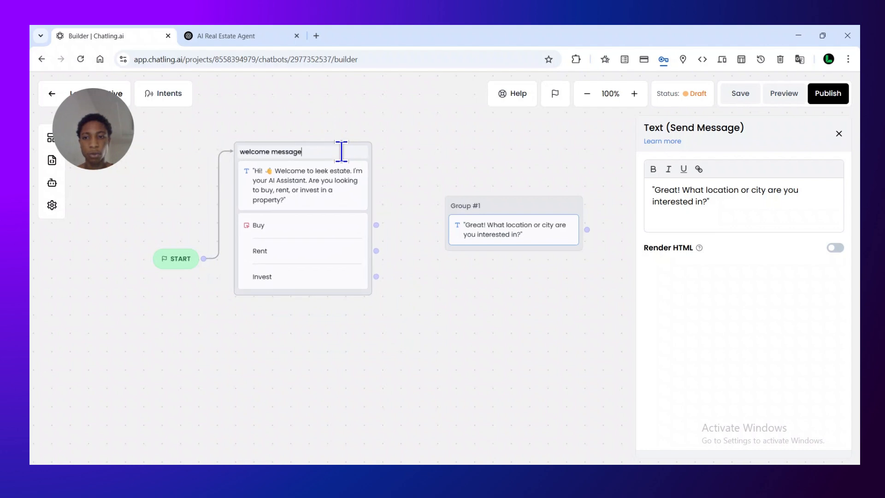
{"action": "left_click_drag", "start_coordinate": [189, 257], "coordinate": [62, 263]}
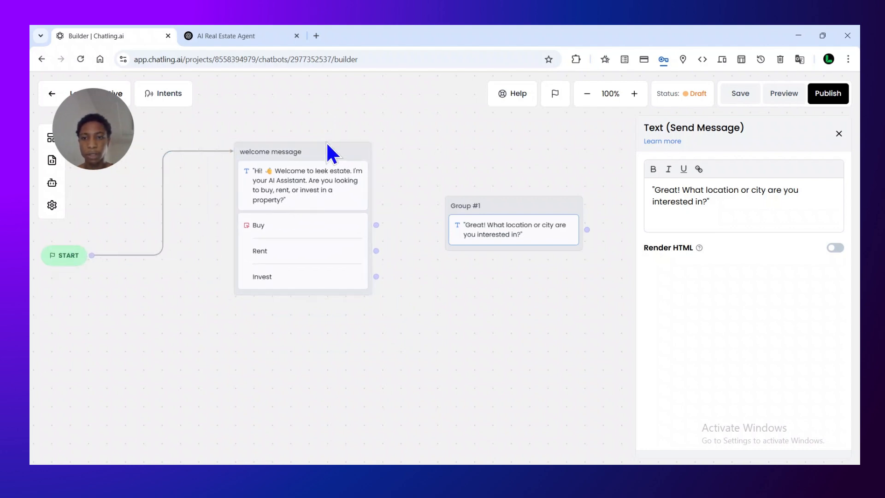
{"action": "left_click_drag", "start_coordinate": [327, 148], "coordinate": [227, 156]}
{"action": "left_click_drag", "start_coordinate": [504, 200], "coordinate": [396, 145]}
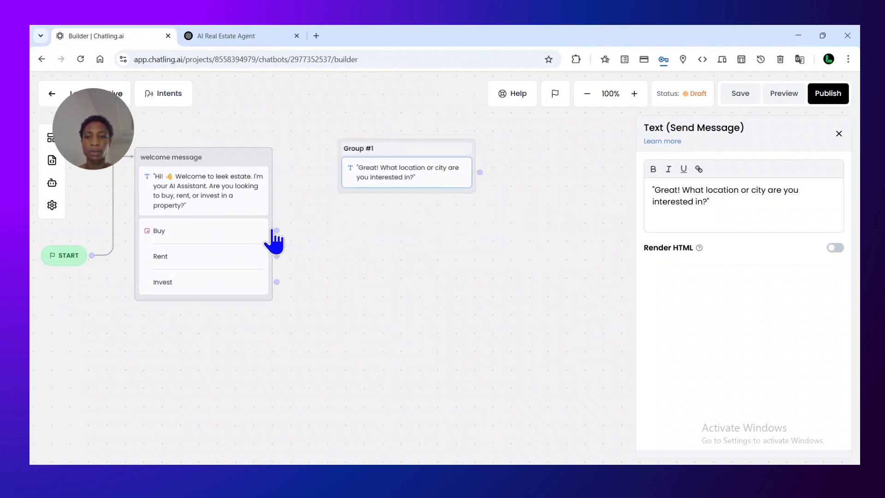
{"action": "left_click_drag", "start_coordinate": [277, 228], "coordinate": [384, 150]}
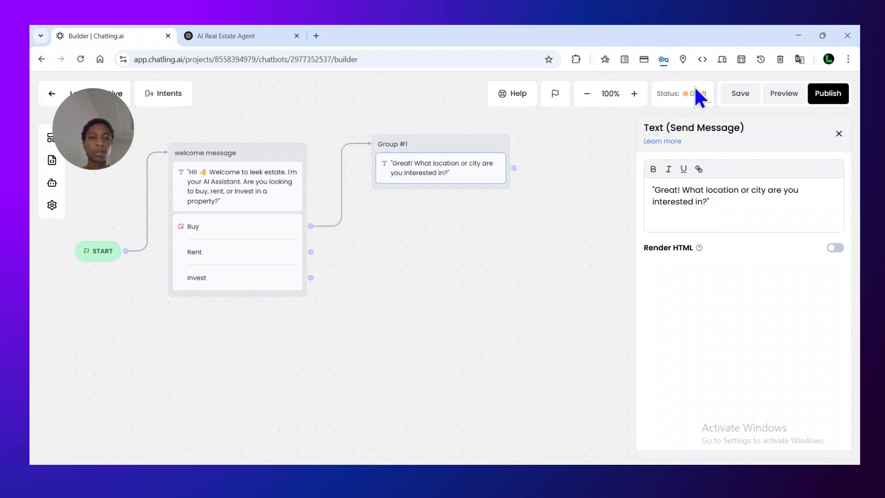
Preview the chatbot and test the Buy answer to check the connected path
{"action": "left_click", "coordinate": [793, 94]}
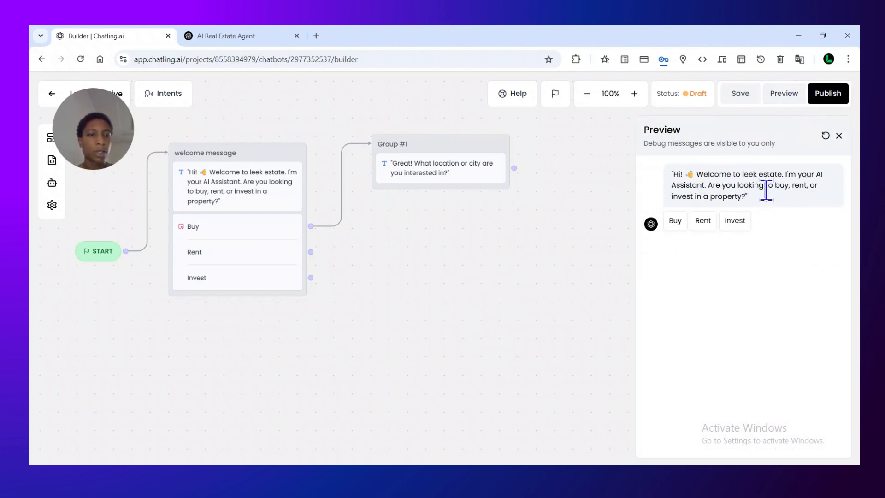
{"action": "left_click", "coordinate": [672, 221]}
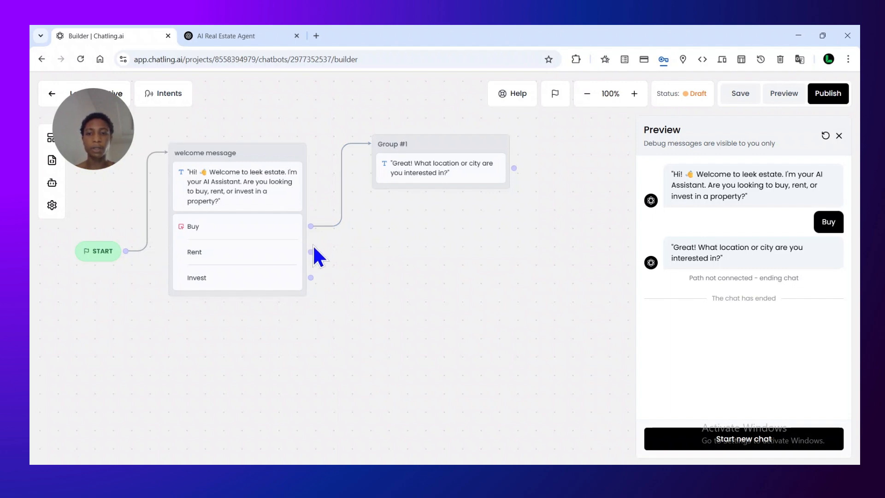
Add a Text capture-response block beneath the location question in Group #1 and open its settings
{"action": "left_click_drag", "start_coordinate": [98, 150], "coordinate": [276, 125]}
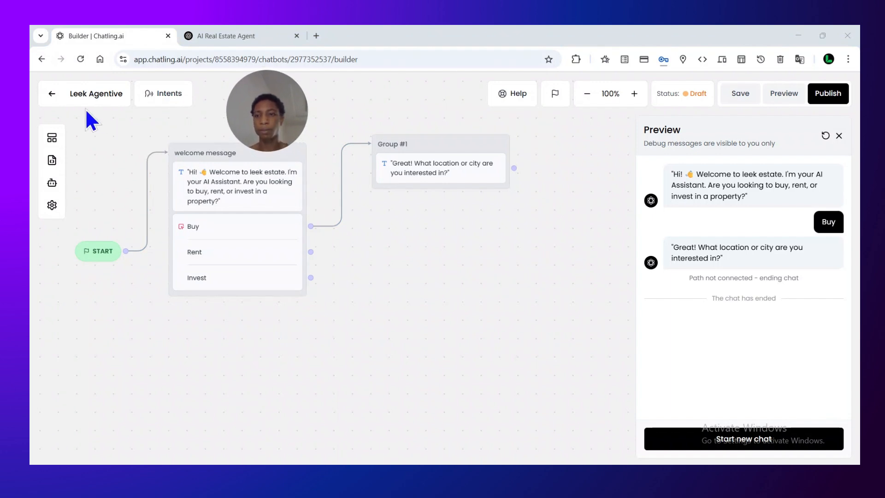
{"action": "left_click", "coordinate": [53, 139]}
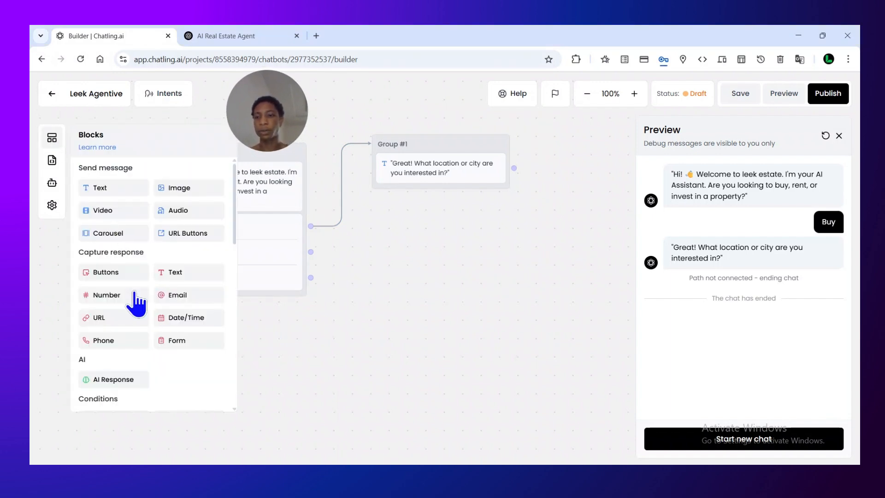
{"action": "left_click_drag", "start_coordinate": [189, 276], "coordinate": [451, 203]}
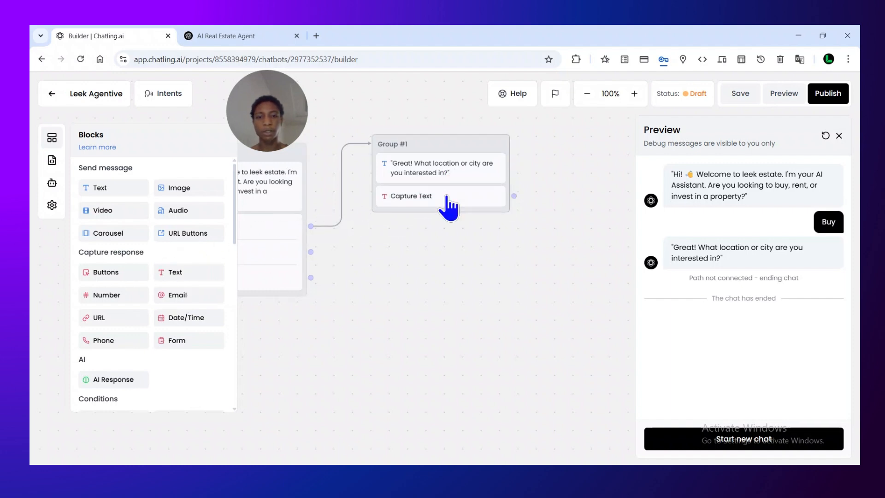
{"action": "left_click", "coordinate": [423, 200]}
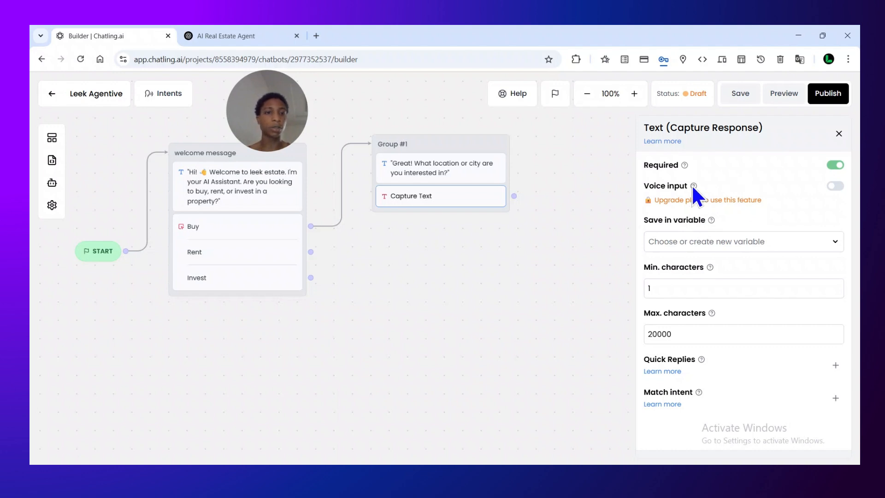
Create a variable named "user answer" and save the captured text response in it
{"action": "left_click", "coordinate": [754, 243]}
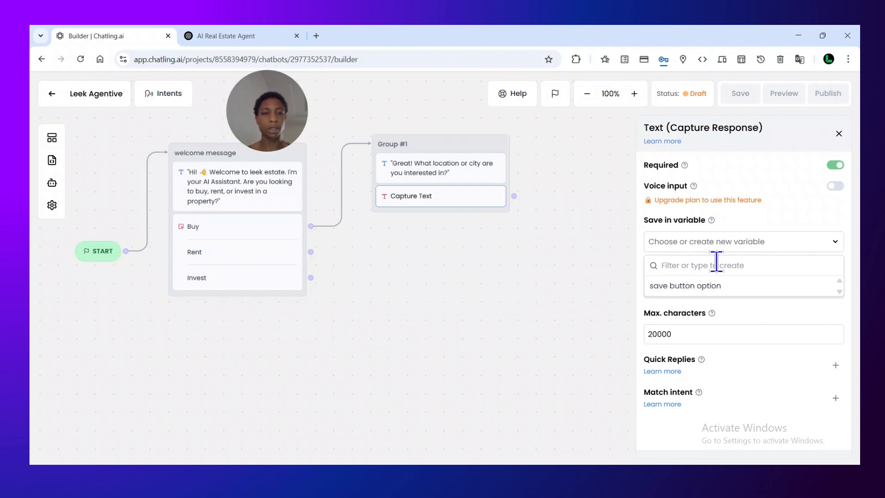
{"action": "type", "text": "userranswer"}
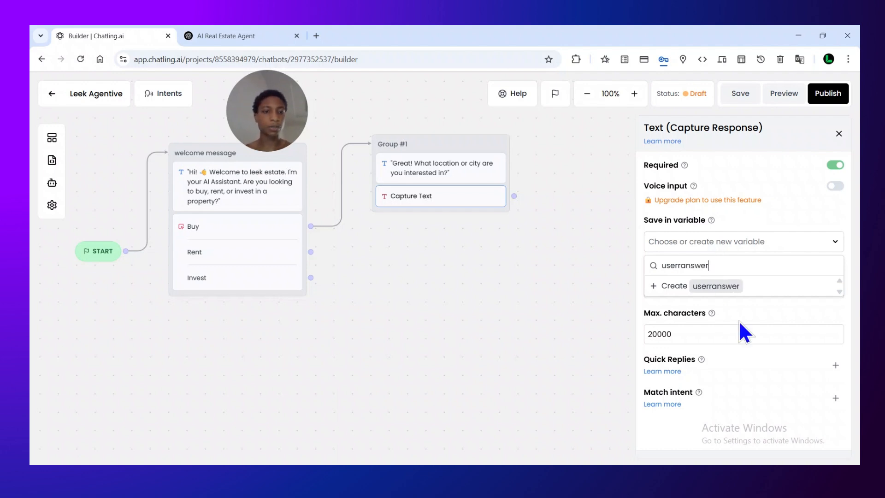
{"action": "left_click", "coordinate": [683, 266]}
{"action": "key", "text": "BackSpace"}
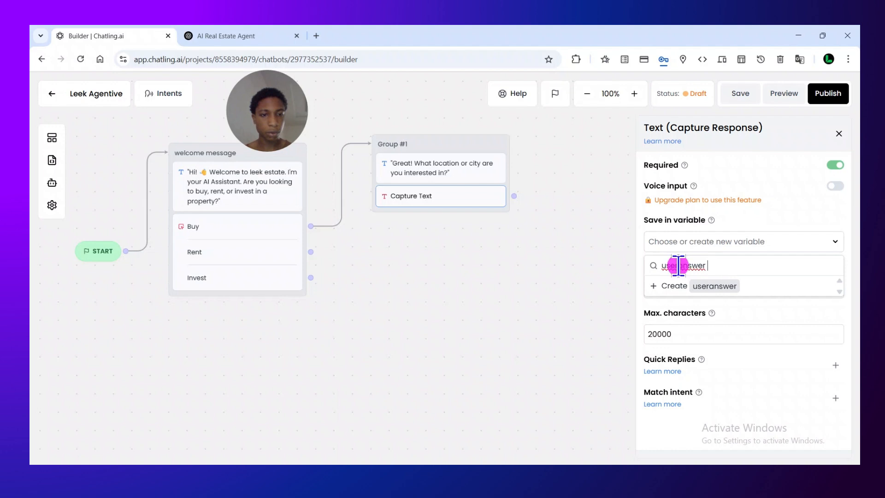
{"action": "left_click", "coordinate": [756, 283]}
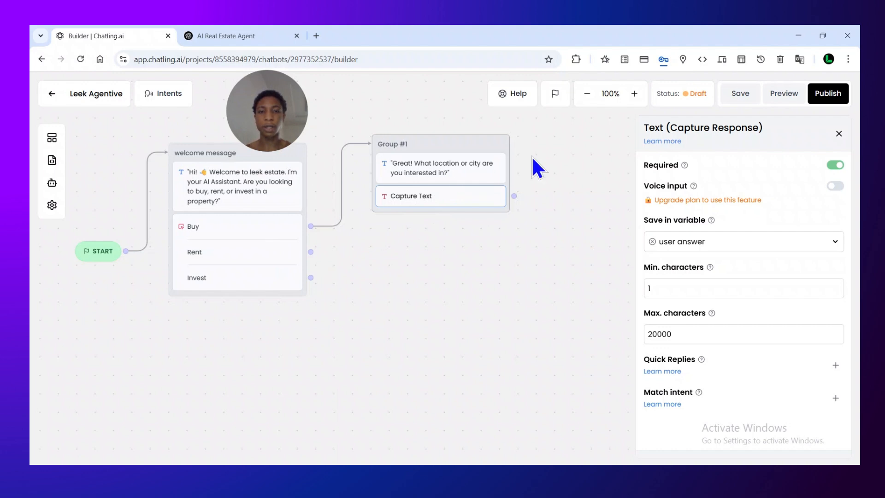
Preview the chatbot, choose Buy, and answer the location question with "ok in Dubai"
{"action": "left_click", "coordinate": [785, 93]}
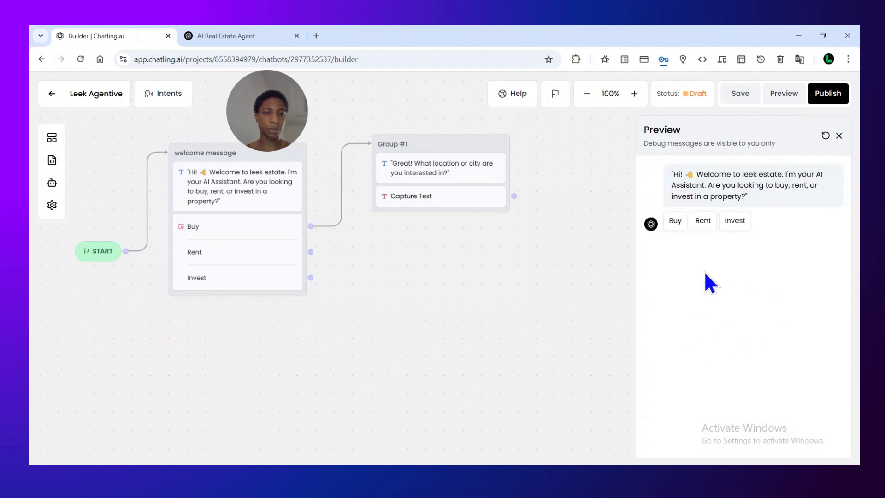
{"action": "left_click", "coordinate": [675, 221]}
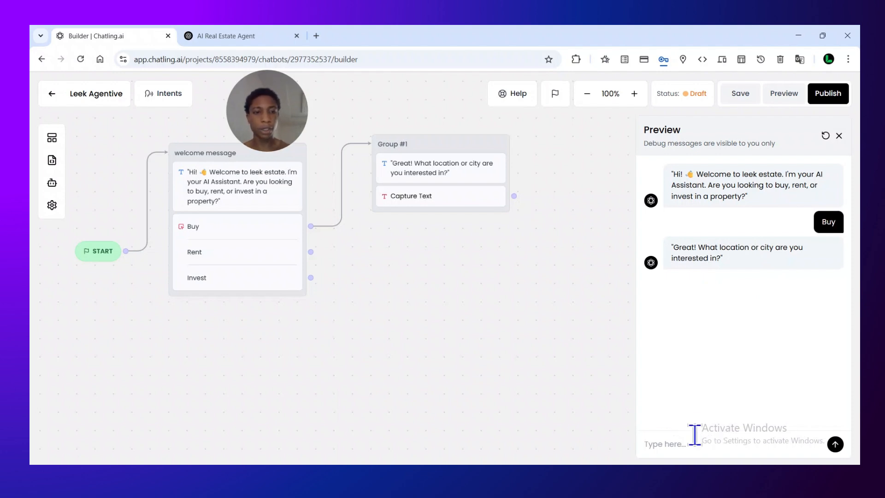
{"action": "type", "text": "ok in "}
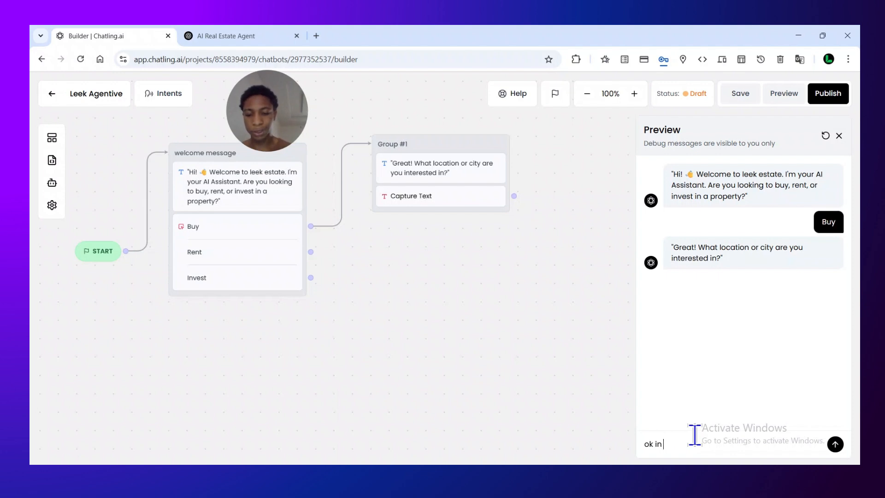
{"action": "type", "text": "Dubai"}
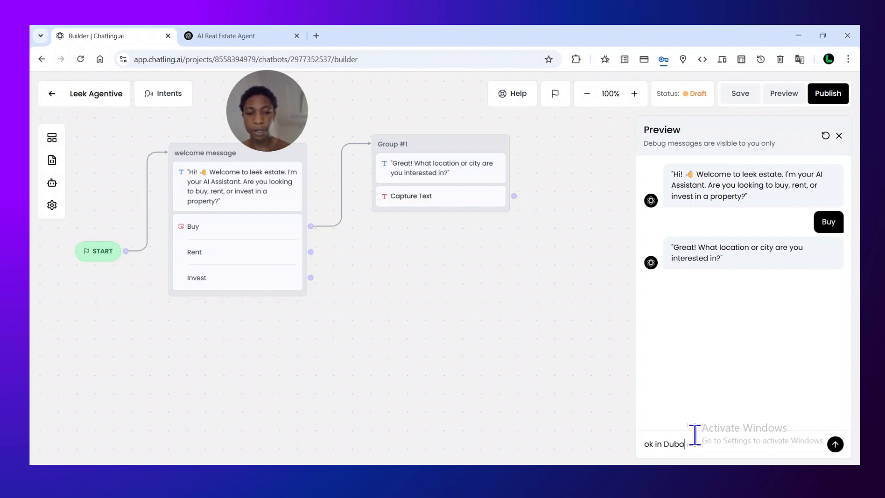
{"action": "left_click", "coordinate": [835, 450]}
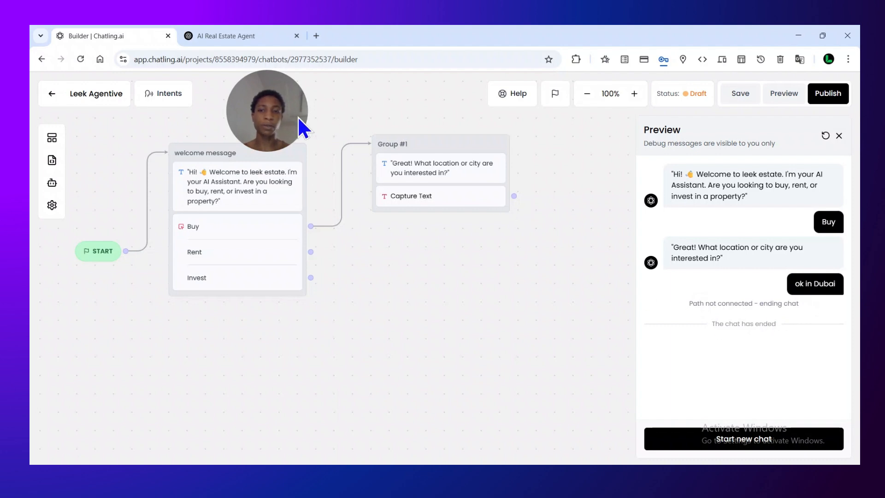
Add a Text message block as a new group on the empty canvas below Group #1 and open its settings
{"action": "left_click_drag", "start_coordinate": [283, 117], "coordinate": [136, 375]}
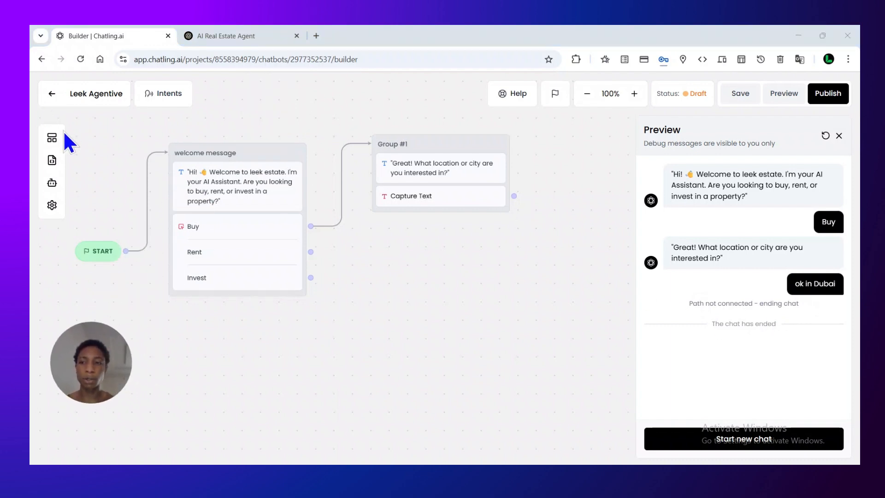
{"action": "left_click", "coordinate": [52, 139]}
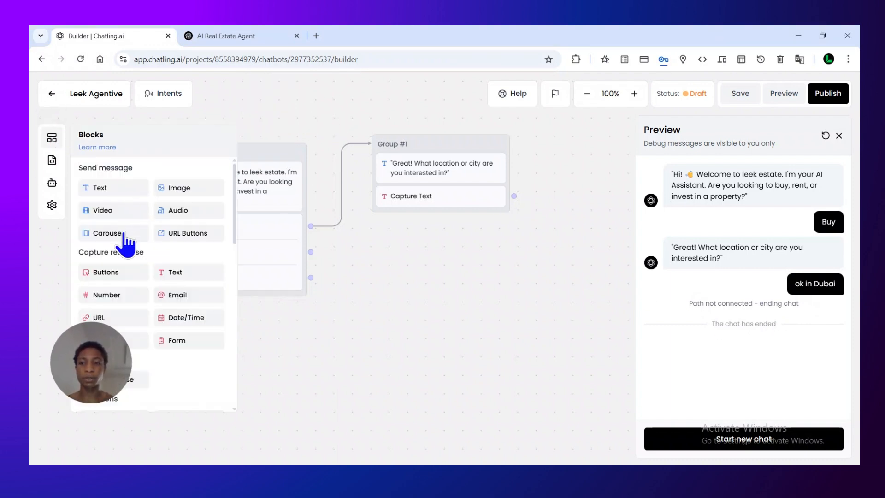
{"action": "left_click_drag", "start_coordinate": [138, 195], "coordinate": [478, 284]}
{"action": "left_click", "coordinate": [516, 312]}
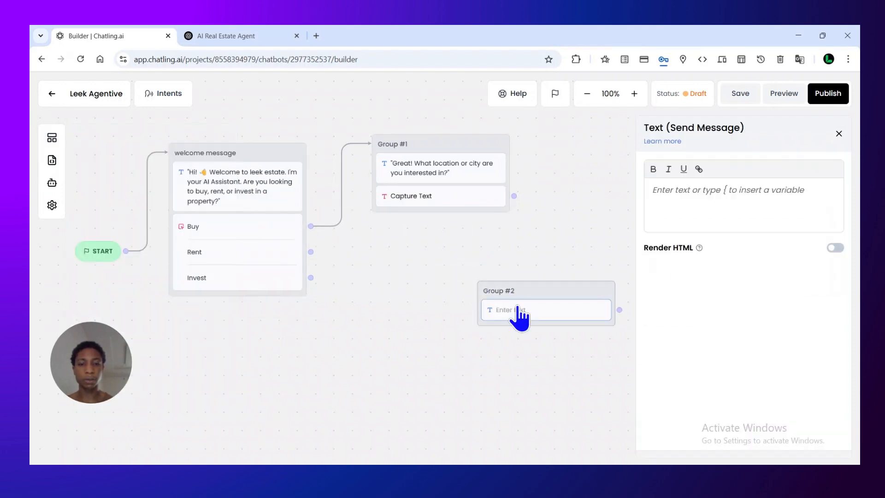
Set the Group #2 message text to "ok great now please your budget choice"
{"action": "left_click", "coordinate": [666, 203]}
{"action": "type", "text": "o"}
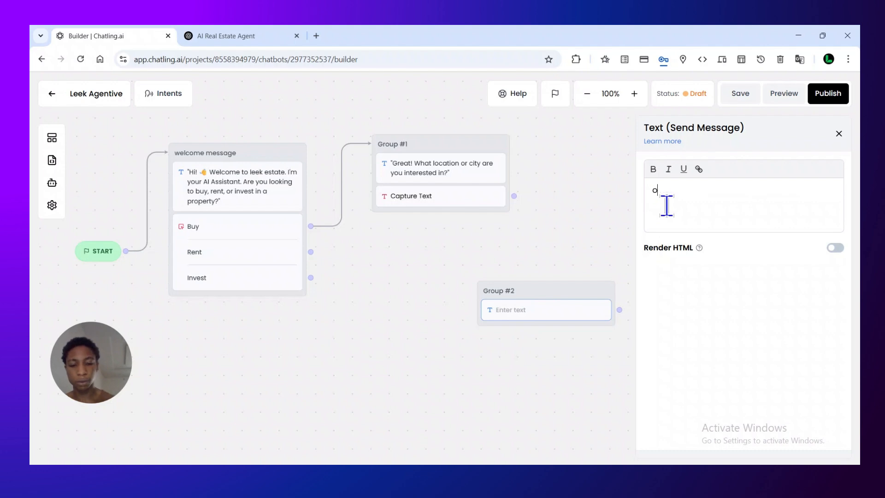
{"action": "type", "text": "k grea"}
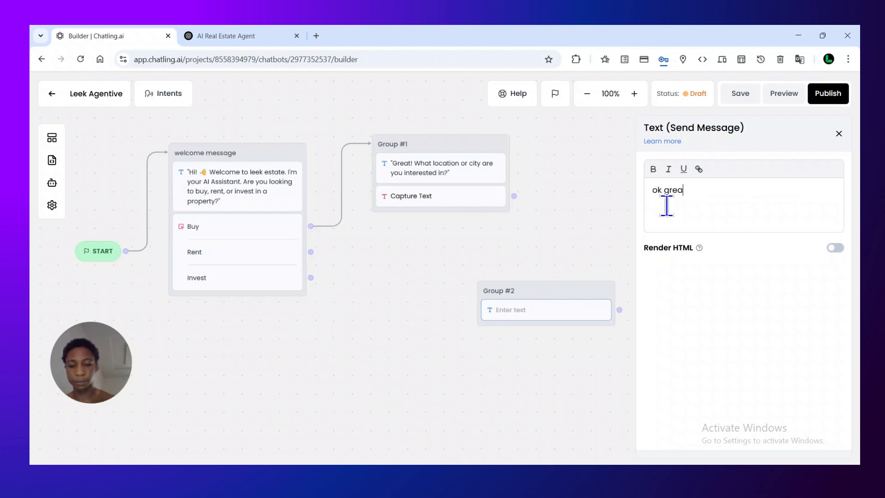
{"action": "type", "text": "t n"}
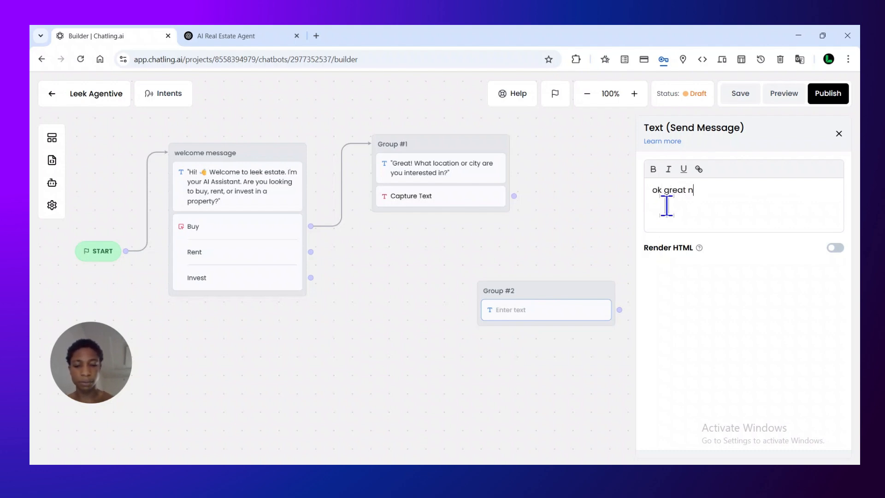
{"action": "type", "text": "ow please"}
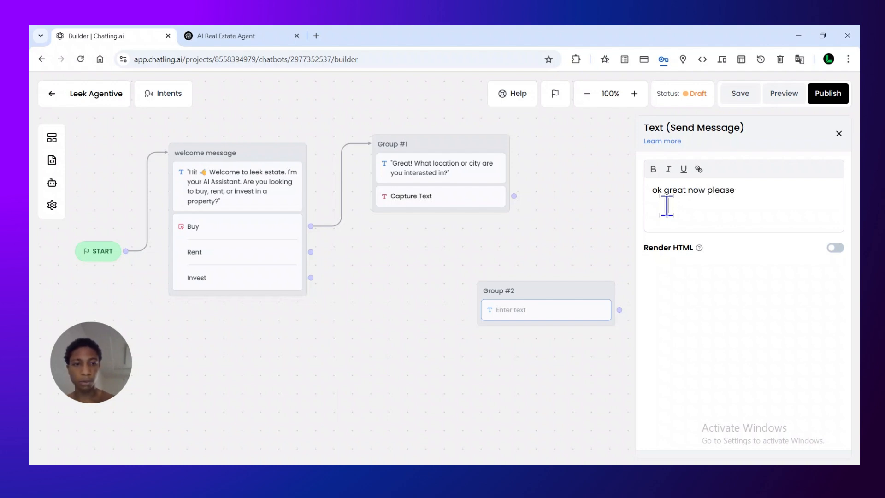
{"action": "type", "text": " your budget choice"}
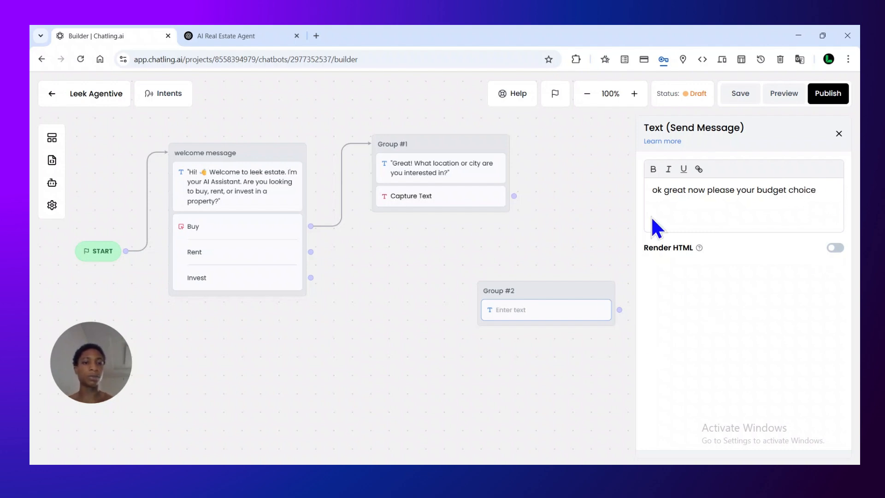
{"action": "left_click", "coordinate": [524, 332]}
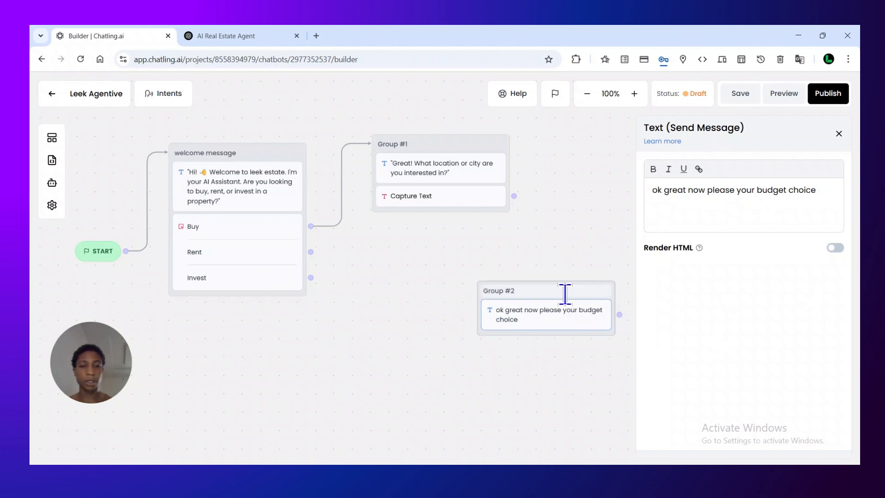
Move Group #2 directly beneath Group #1 and connect the Capture Text block to it
{"action": "left_click_drag", "start_coordinate": [563, 292], "coordinate": [451, 250]}
{"action": "left_click_drag", "start_coordinate": [515, 195], "coordinate": [474, 241]}
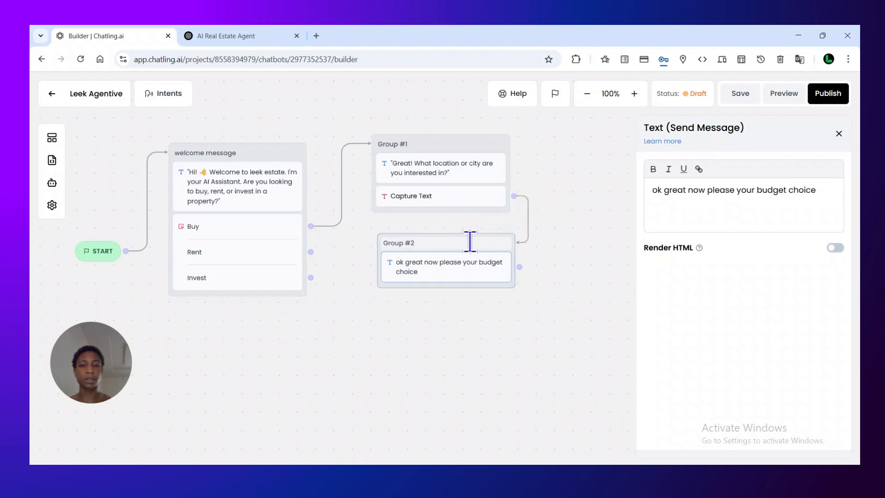
Preview the chatbot again, choose Buy, and reply "ok in dubai" to test the path into Group #2
{"action": "left_click", "coordinate": [777, 92]}
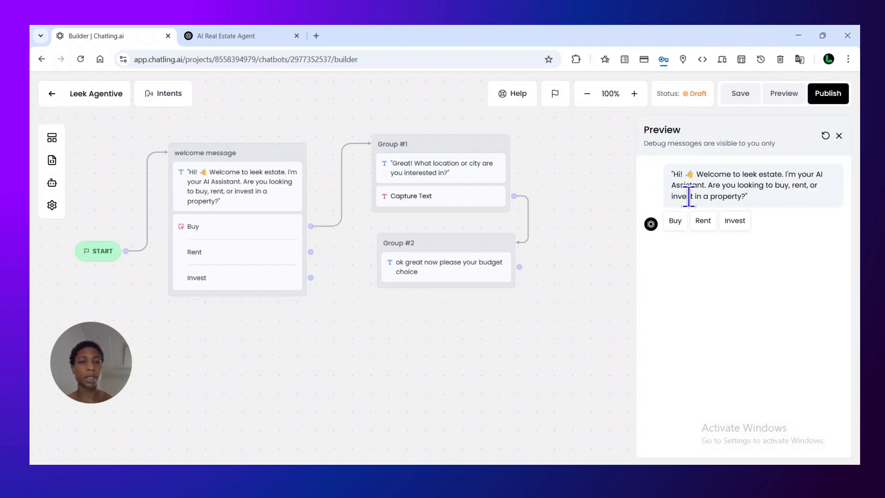
{"action": "left_click", "coordinate": [673, 225]}
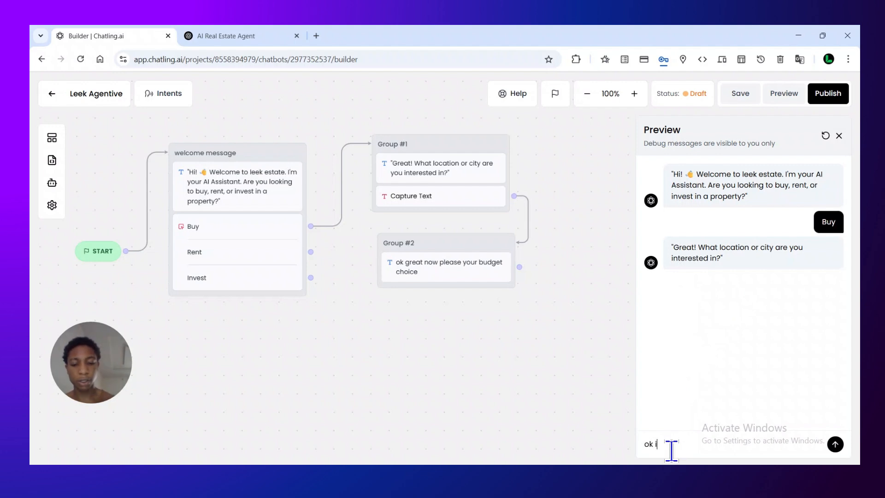
{"action": "type", "text": "n dubai"}
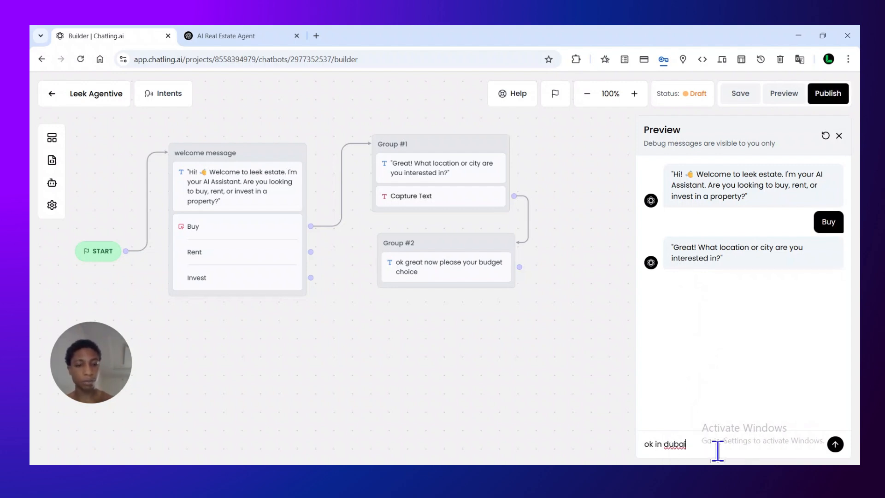
{"action": "key", "text": "Return"}
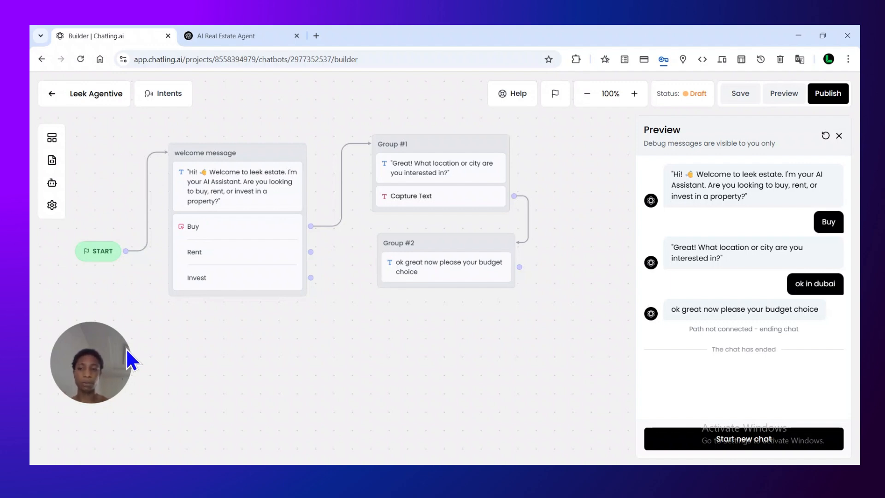
Replace the Buy/Rent/Invest buttons block in the welcome message group with a Form capture-response block and open its settings
{"action": "left_click", "coordinate": [234, 226]}
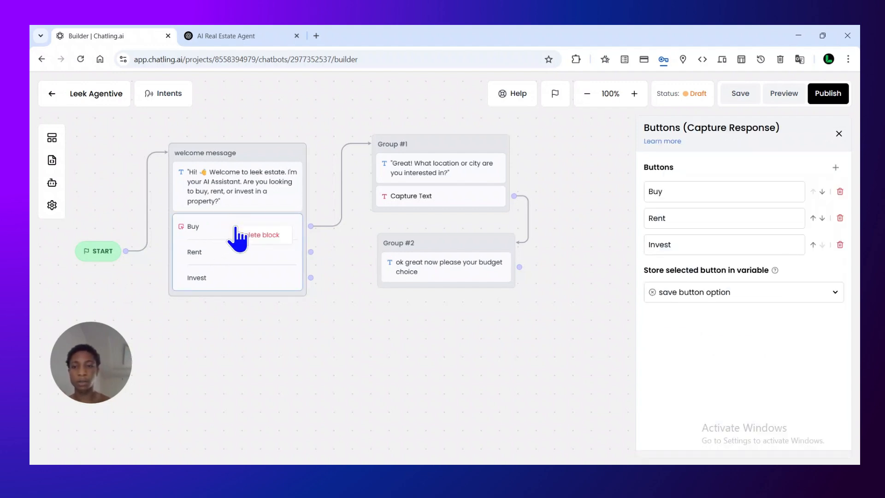
{"action": "left_click", "coordinate": [263, 235]}
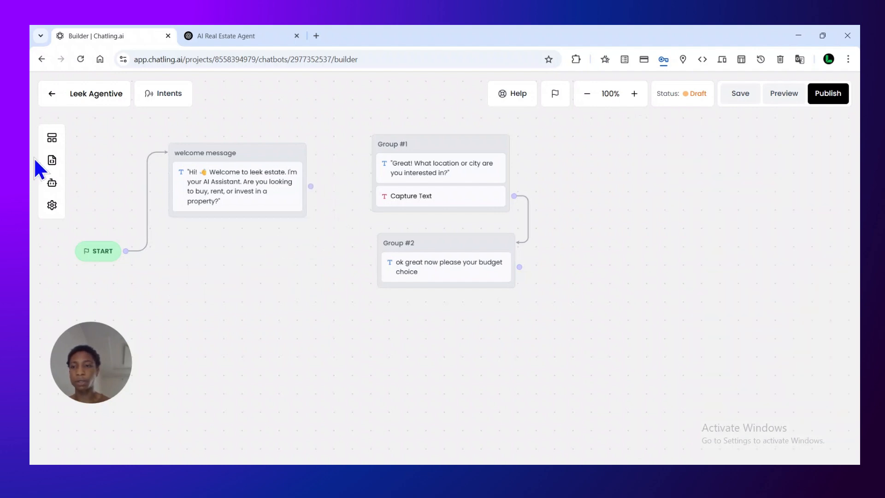
{"action": "left_click", "coordinate": [52, 137]}
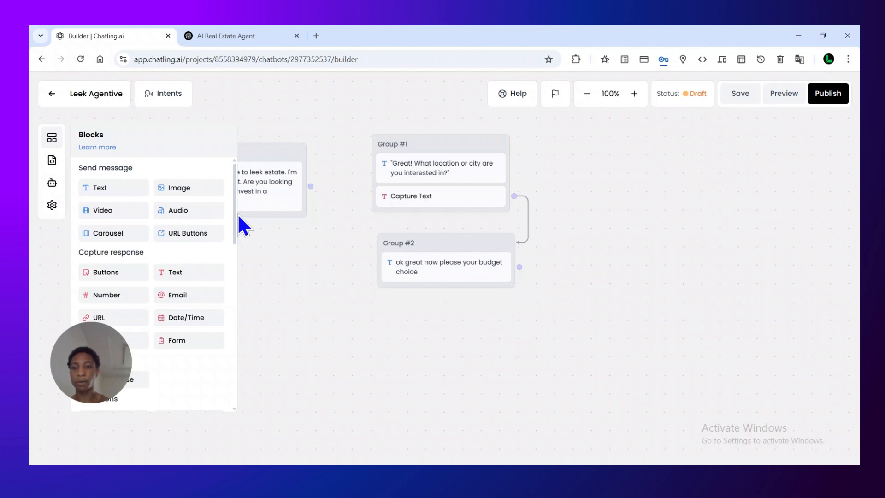
{"action": "left_click_drag", "start_coordinate": [236, 212], "coordinate": [236, 225]}
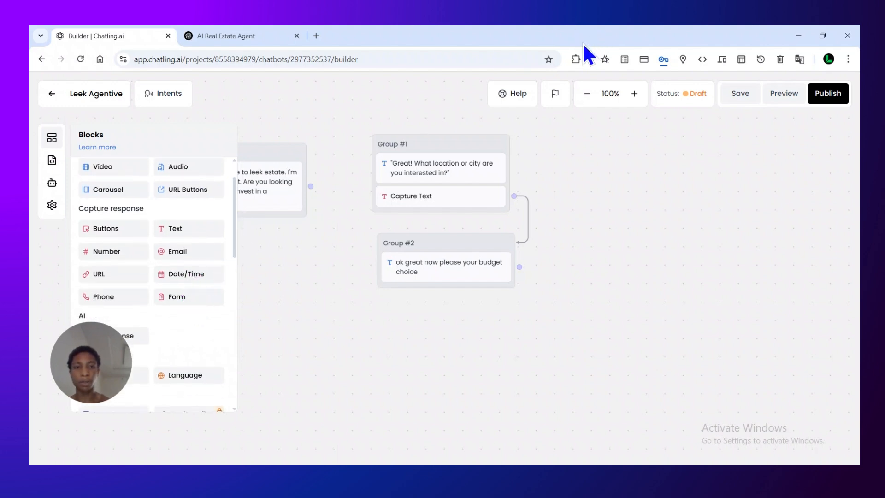
{"action": "left_click_drag", "start_coordinate": [197, 300], "coordinate": [276, 228]}
{"action": "left_click", "coordinate": [235, 230]}
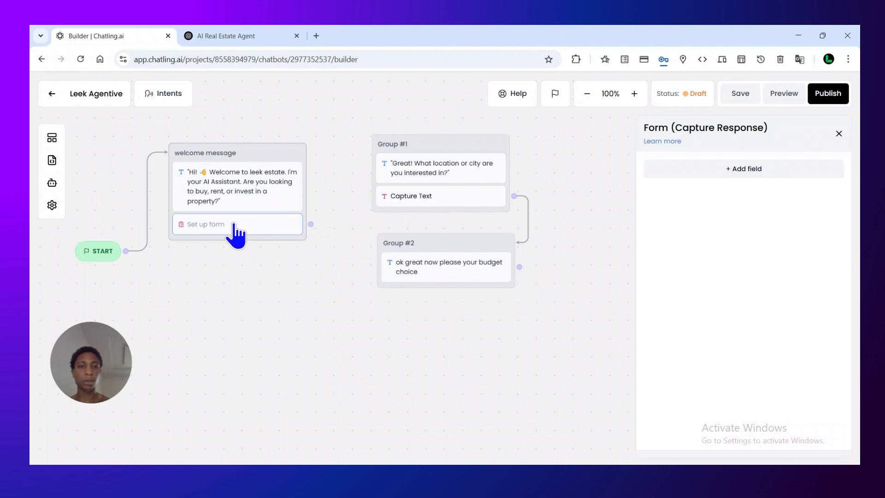
Add a field to the welcome message form and label it "Name"
{"action": "left_click", "coordinate": [718, 179]}
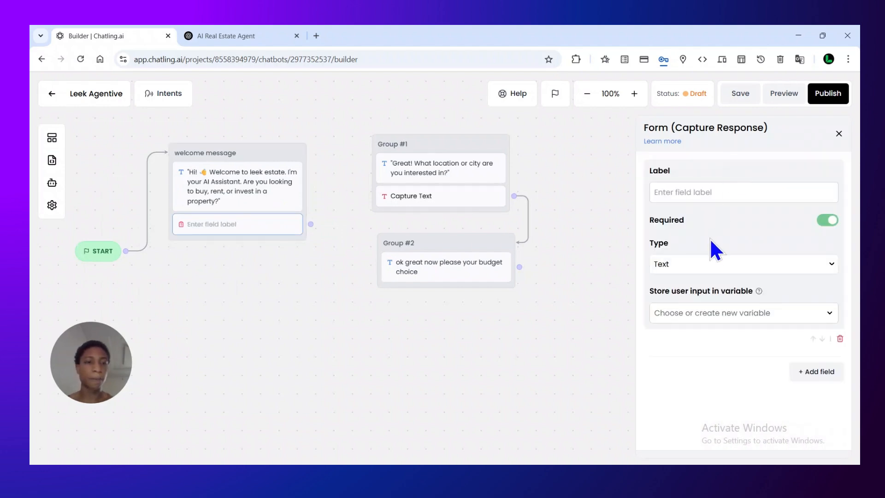
{"action": "left_click", "coordinate": [718, 196]}
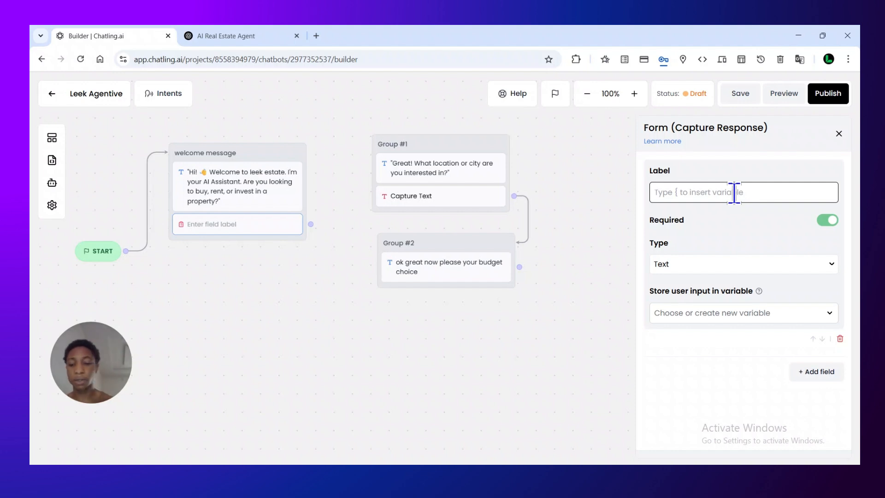
{"action": "type", "text": "Name"}
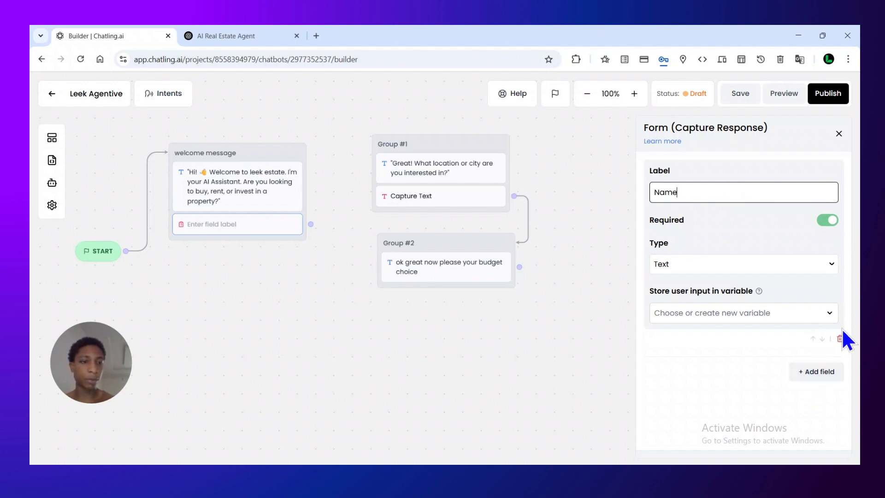
Add two more fields to the welcome message form, labelled "phone number" and "Email"
{"action": "left_click", "coordinate": [824, 374]}
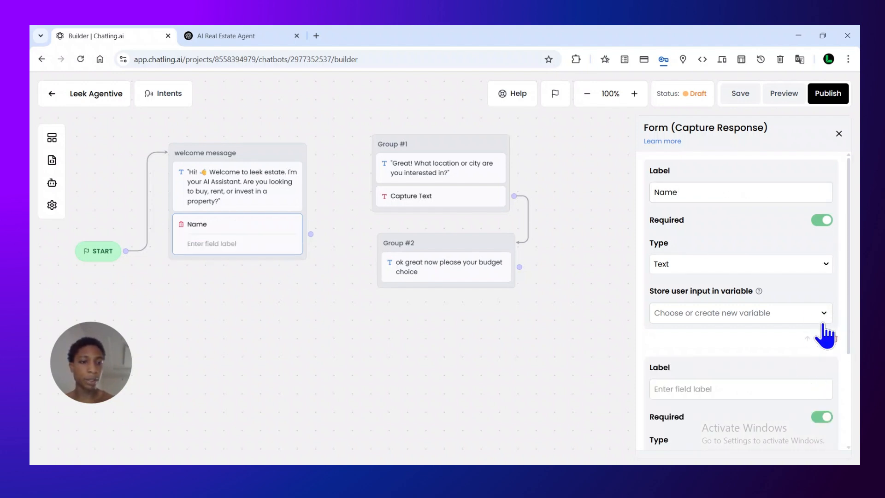
{"action": "left_click_drag", "start_coordinate": [851, 349], "coordinate": [852, 420]}
{"action": "left_click", "coordinate": [763, 264]}
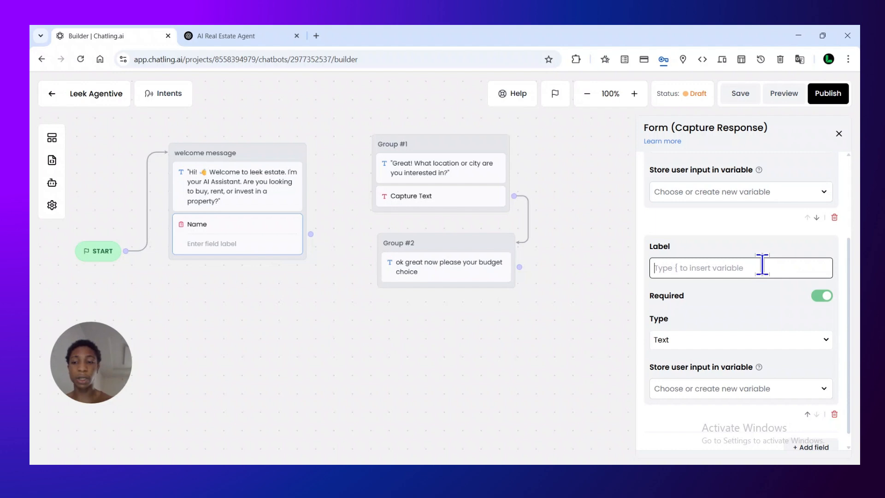
{"action": "type", "text": "phone number"}
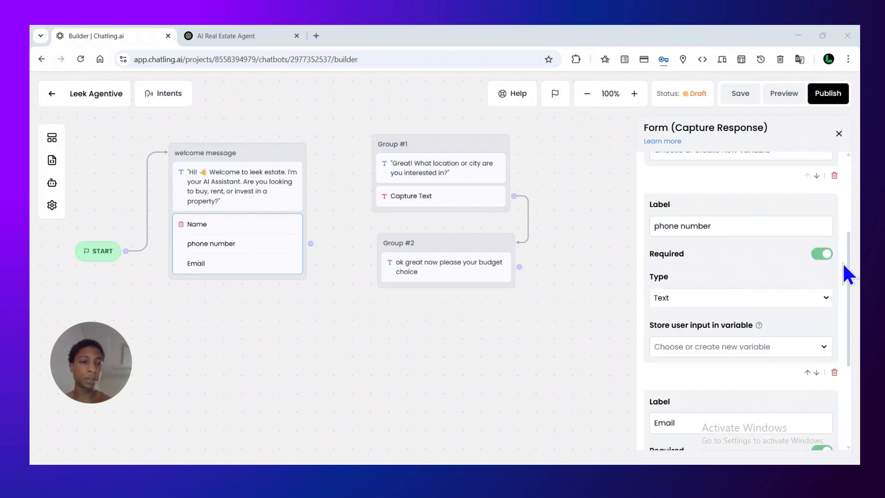
{"action": "left_click_drag", "start_coordinate": [90, 359], "coordinate": [135, 119]}
{"action": "mouse_move", "coordinate": [848, 299]}
{"action": "left_mouse_down"}
{"action": "mouse_move", "coordinate": [839, 253]}
{"action": "mouse_move", "coordinate": [850, 355]}
{"action": "mouse_move", "coordinate": [842, 299]}
{"action": "left_mouse_up"}
{"action": "left_click", "coordinate": [809, 294]}
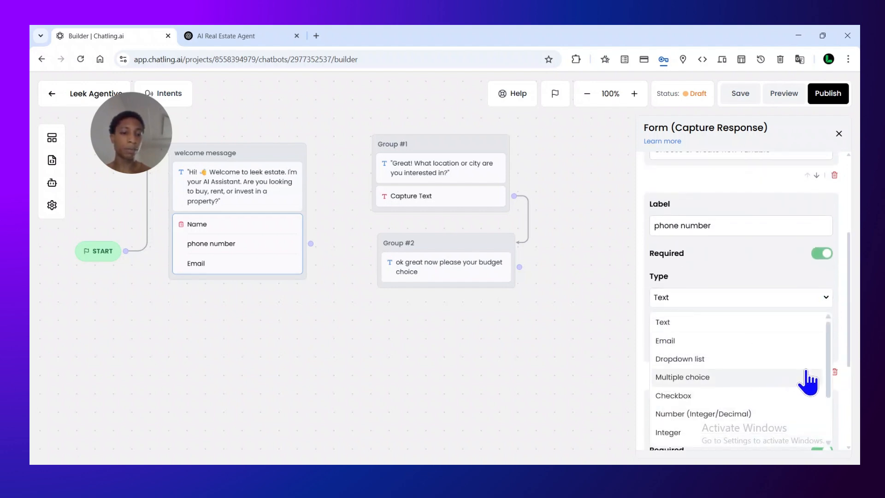
{"action": "mouse_move", "coordinate": [829, 359]}
{"action": "left_mouse_down"}
{"action": "mouse_move", "coordinate": [834, 405]}
{"action": "mouse_move", "coordinate": [814, 360]}
{"action": "left_mouse_up"}
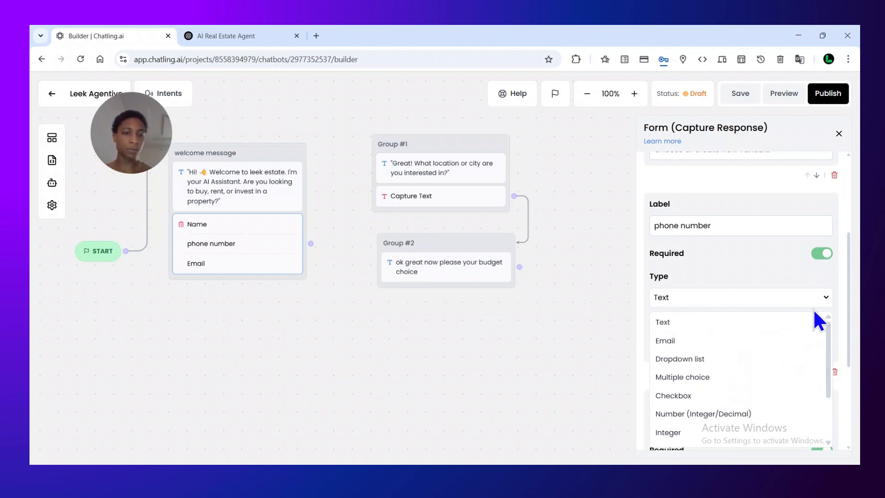
{"action": "left_click", "coordinate": [823, 297]}
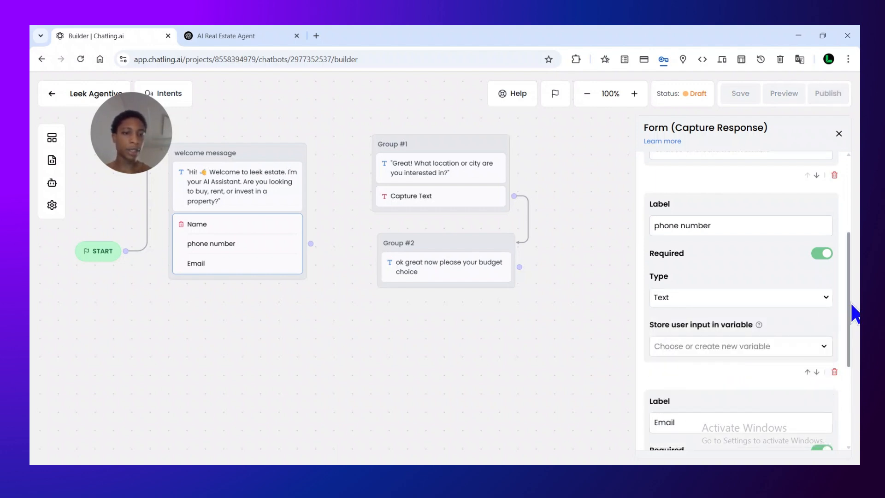
Set the type of the form's Email field to Email
{"action": "left_click_drag", "start_coordinate": [850, 303], "coordinate": [848, 361]}
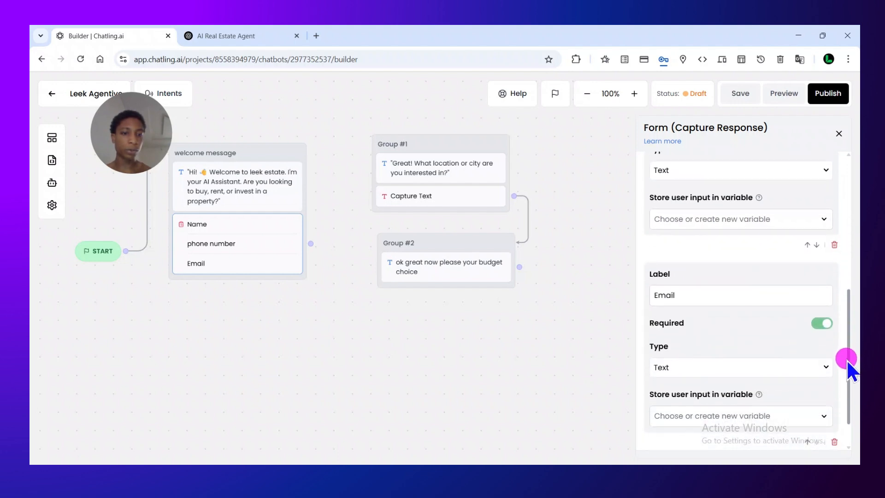
{"action": "left_click", "coordinate": [808, 368]}
{"action": "left_click", "coordinate": [760, 413]}
{"action": "left_click", "coordinate": [760, 419]}
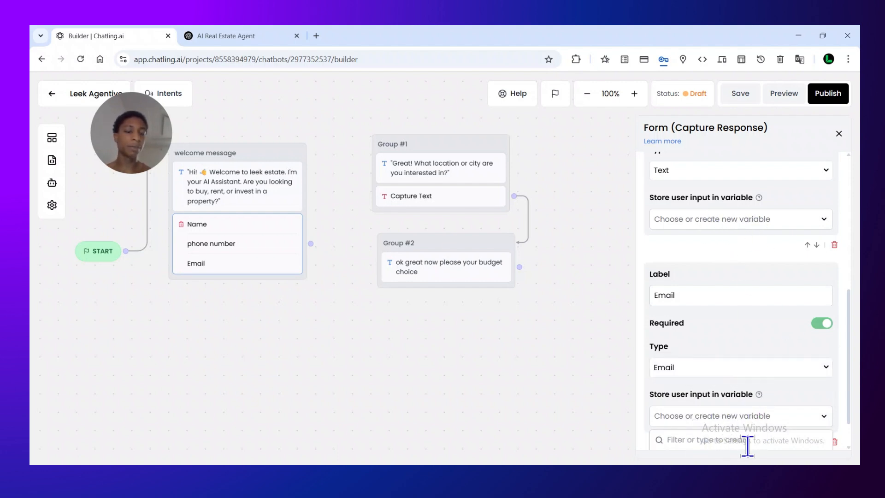
Create a variable called "user name" and store the form's Name field input in it
{"action": "left_click_drag", "start_coordinate": [845, 317], "coordinate": [844, 251]}
{"action": "left_click_drag", "start_coordinate": [849, 293], "coordinate": [787, 48]}
{"action": "left_click_drag", "start_coordinate": [848, 295], "coordinate": [842, 249]}
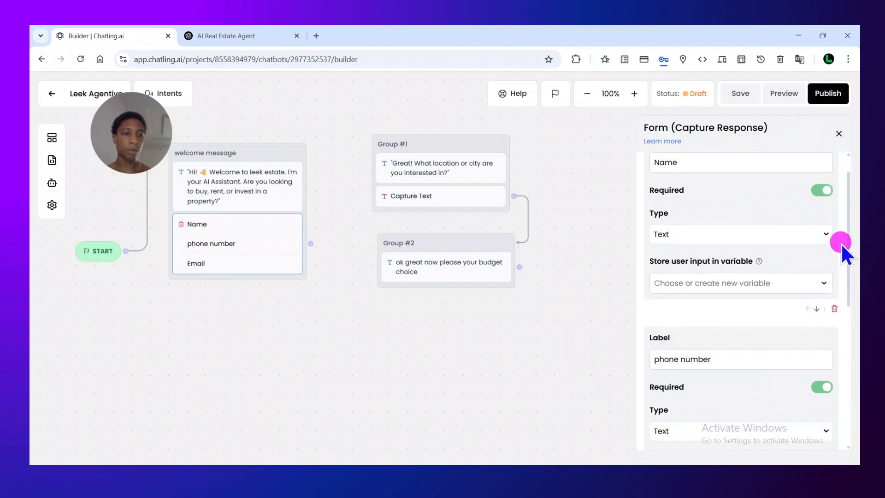
{"action": "left_click", "coordinate": [797, 283]}
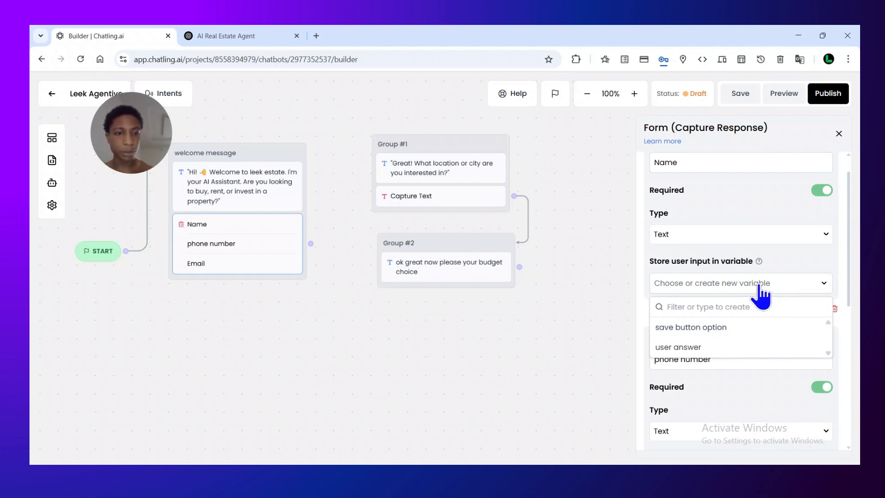
{"action": "left_click", "coordinate": [722, 305]}
{"action": "type", "text": "us"}
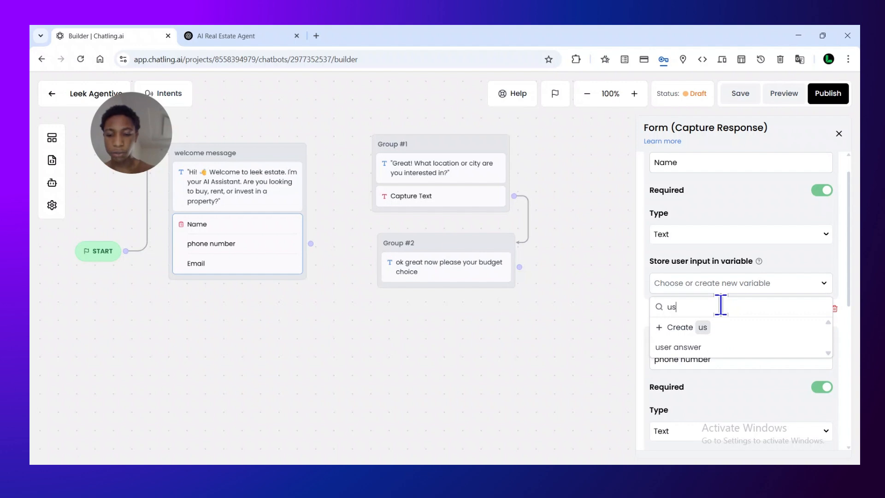
{"action": "type", "text": "er nam"}
{"action": "type", "text": "e"}
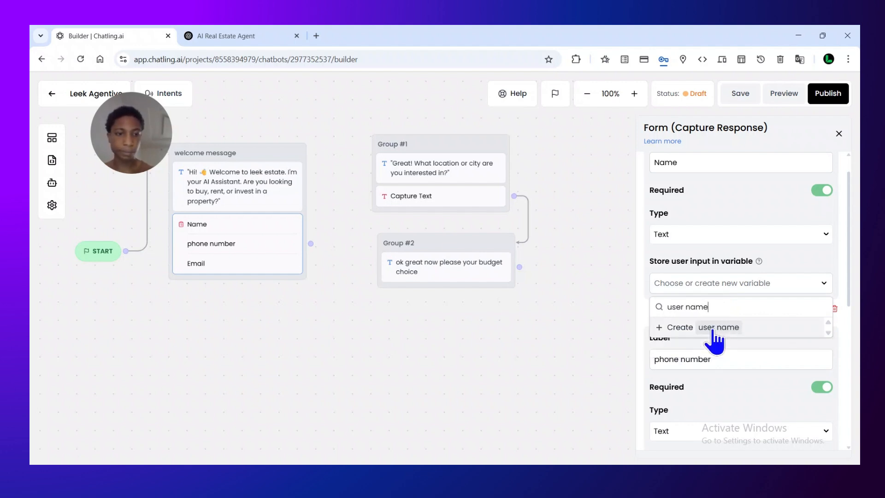
{"action": "left_click", "coordinate": [687, 325]}
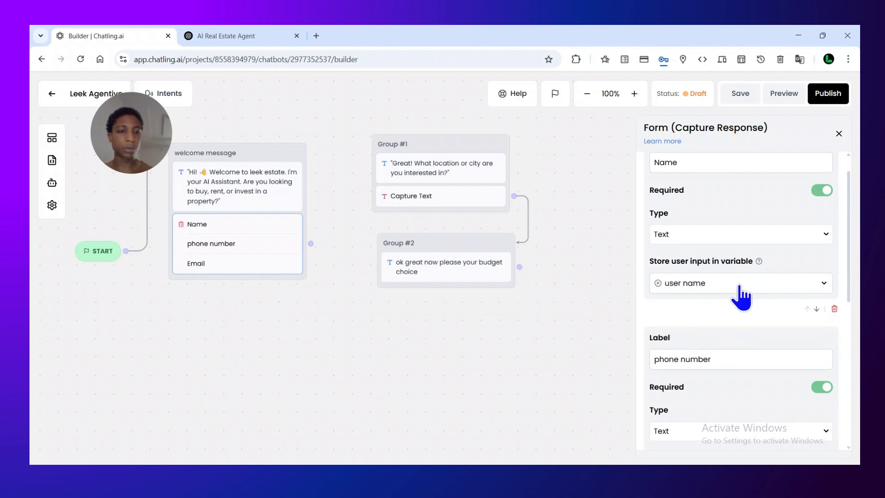
Preview the chatbot with the new form and enter the lead's first name in the Name field
{"action": "left_click", "coordinate": [850, 264]}
{"action": "left_click_drag", "start_coordinate": [849, 263], "coordinate": [844, 245]}
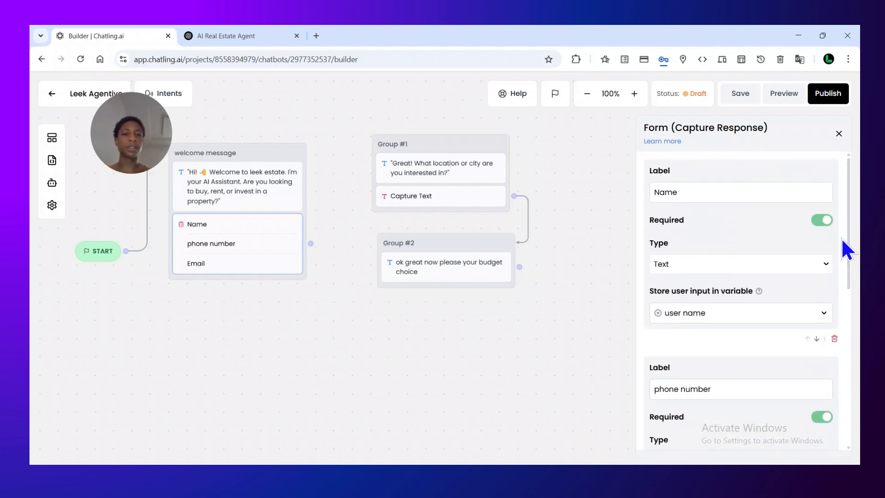
{"action": "left_click_drag", "start_coordinate": [150, 148], "coordinate": [128, 135]}
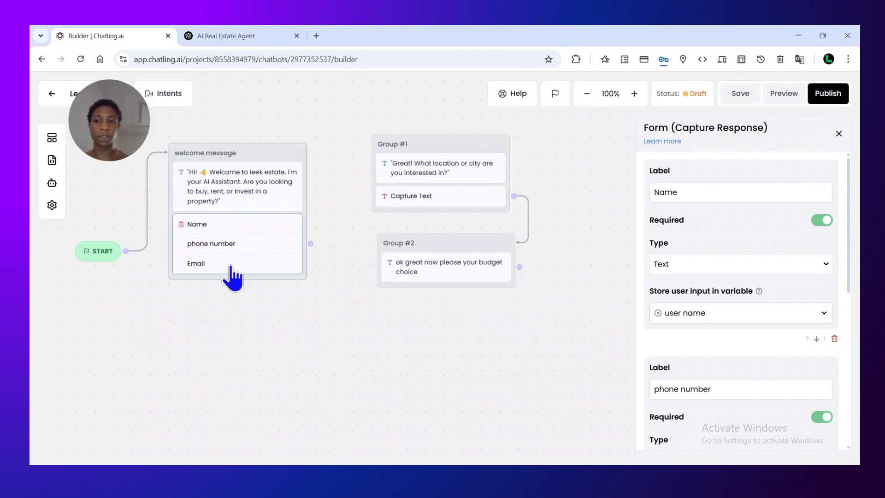
{"action": "left_click", "coordinate": [775, 95]}
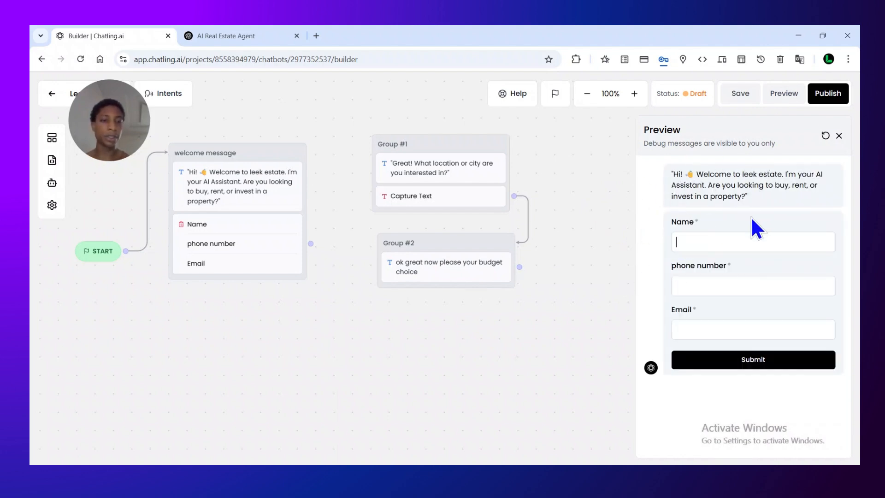
{"action": "left_click", "coordinate": [717, 237]}
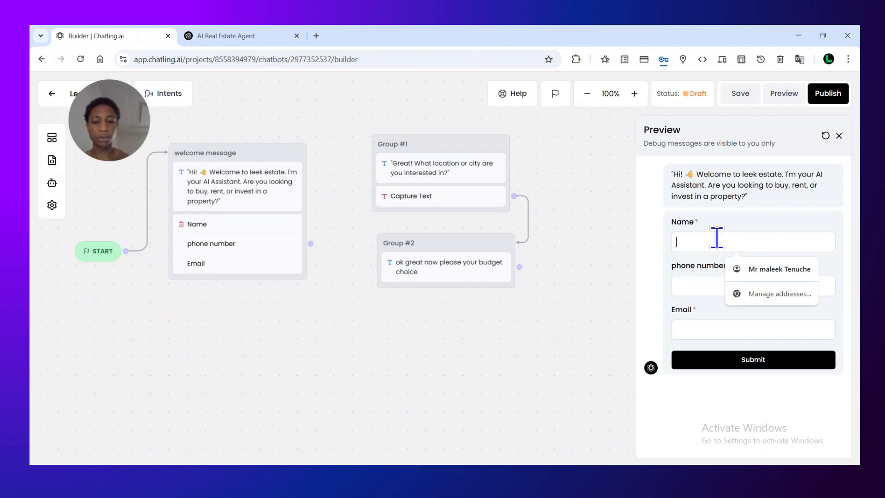
{"action": "type", "text": "n"}
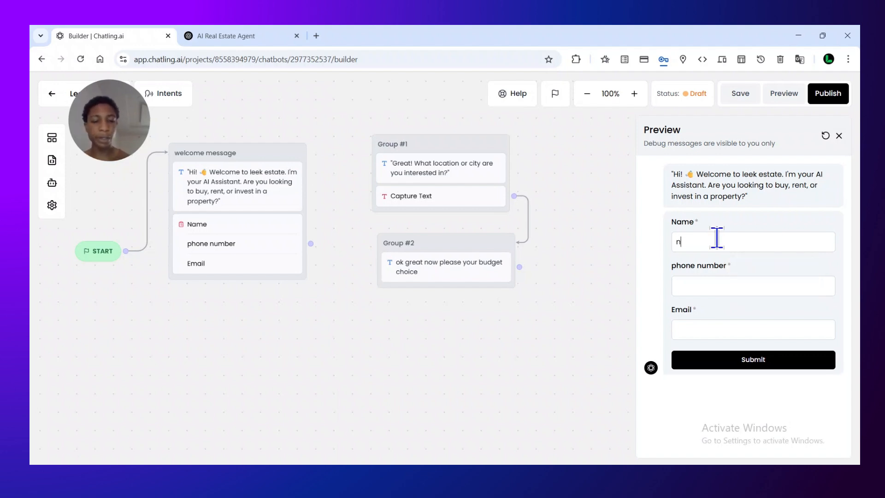
{"action": "type", "text": "Maleek"}
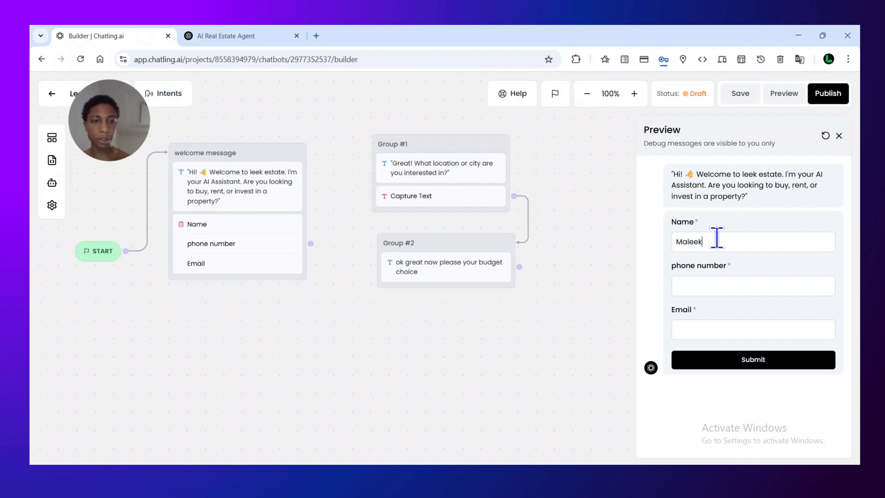
Fill in the phone number field of the preview form with a number in international format, including the country code
{"action": "left_click", "coordinate": [721, 279]}
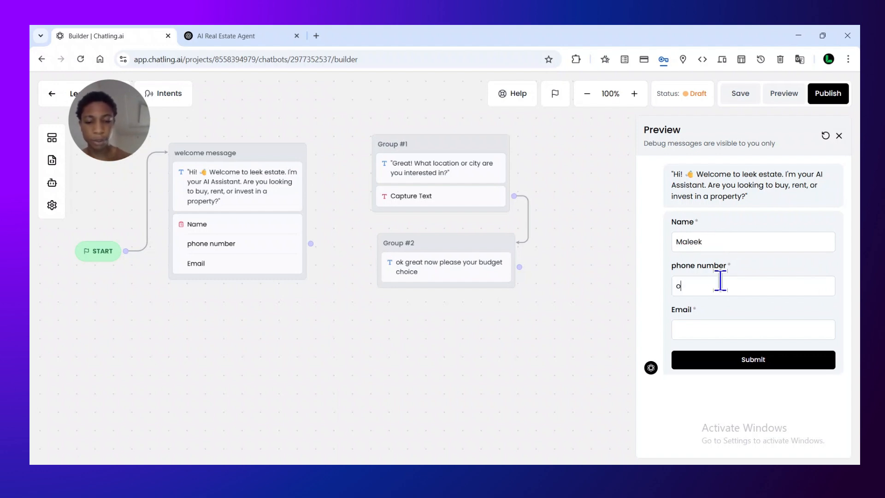
{"action": "type", "text": "0707"}
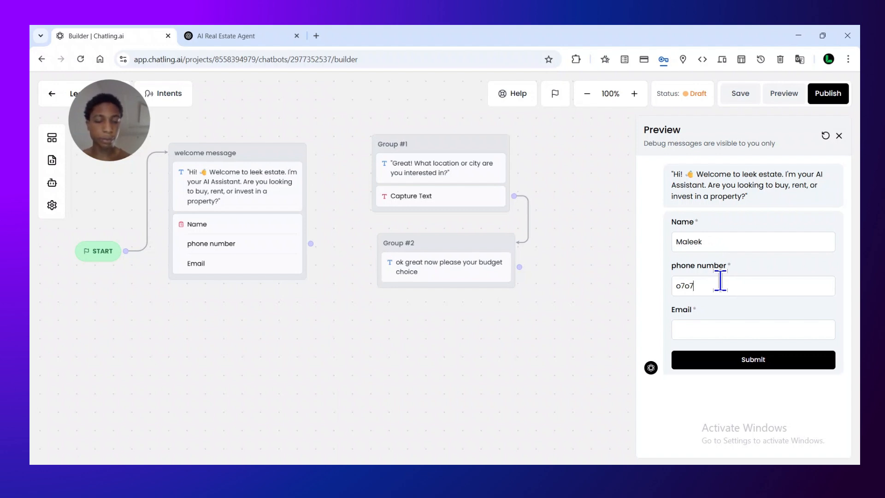
{"action": "key", "text": "BackSpace"}
{"action": "key", "text": "BackSpace"}
{"action": "type", "text": "0"}
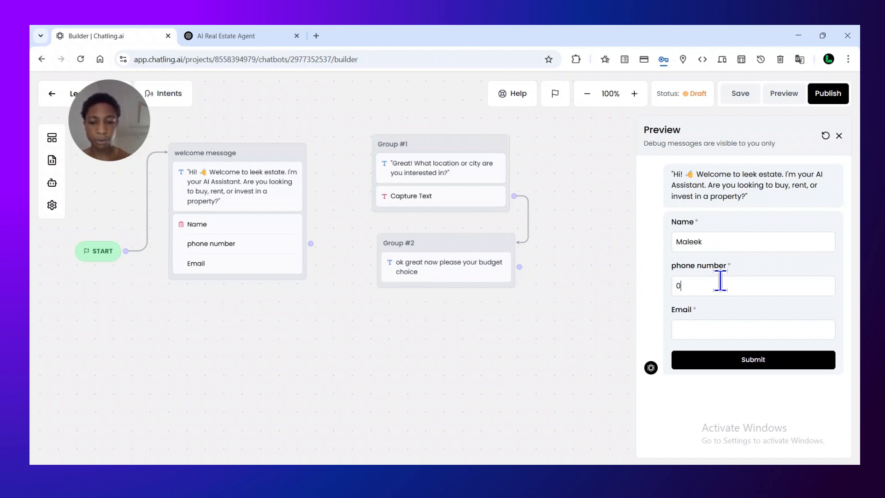
{"action": "type", "text": "7034"}
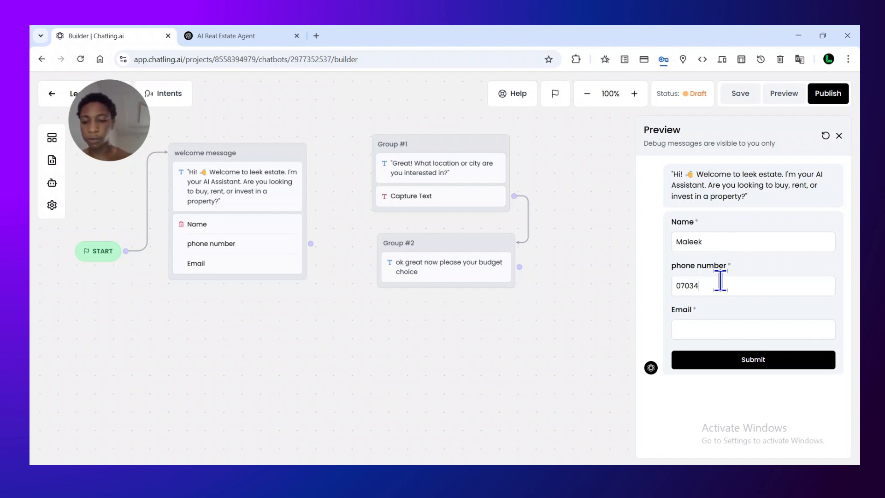
{"action": "type", "text": "5"}
{"action": "key", "text": "BackSpace"}
{"action": "key", "text": "BackSpace"}
{"action": "key", "text": "BackSpace"}
{"action": "key", "text": "BackSpace"}
{"action": "key", "text": "BackSpace"}
{"action": "key", "text": "BackSpace"}
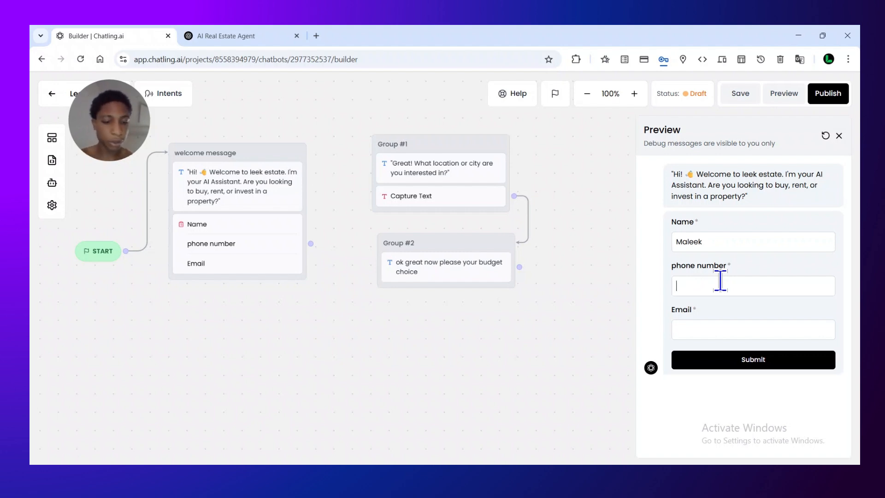
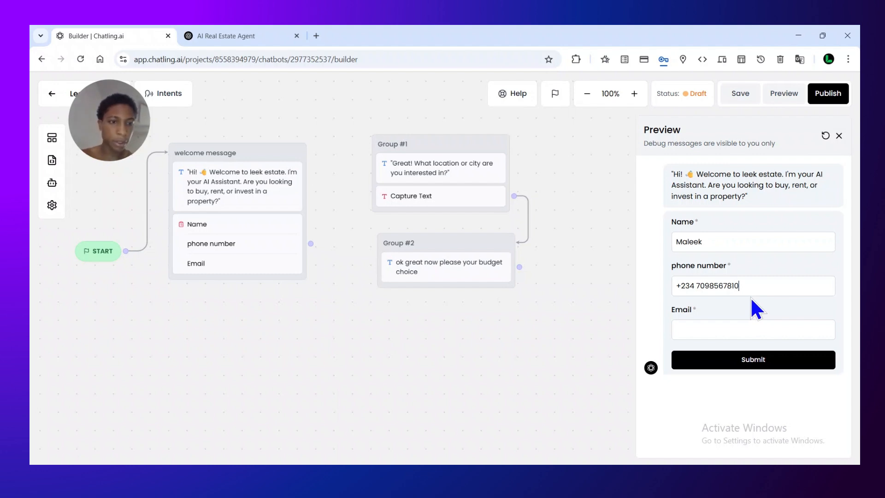
Enter the lead's e-mail address in the preview form and submit the form
{"action": "left_click", "coordinate": [710, 332]}
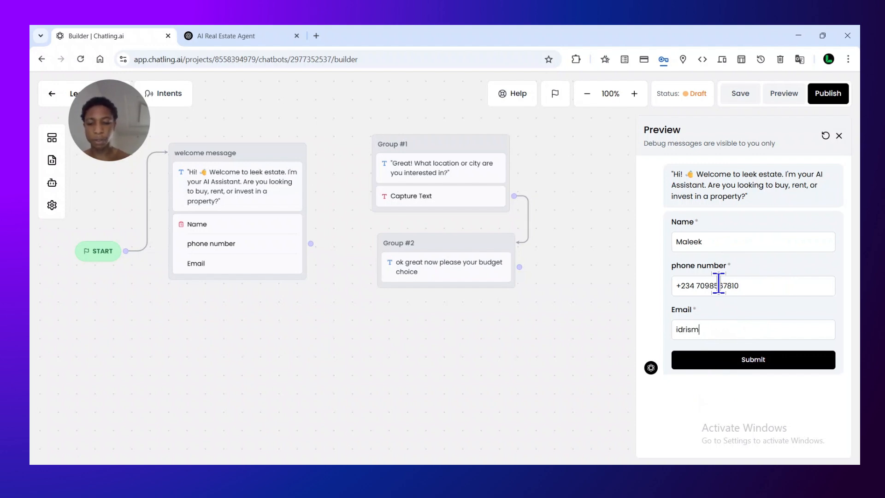
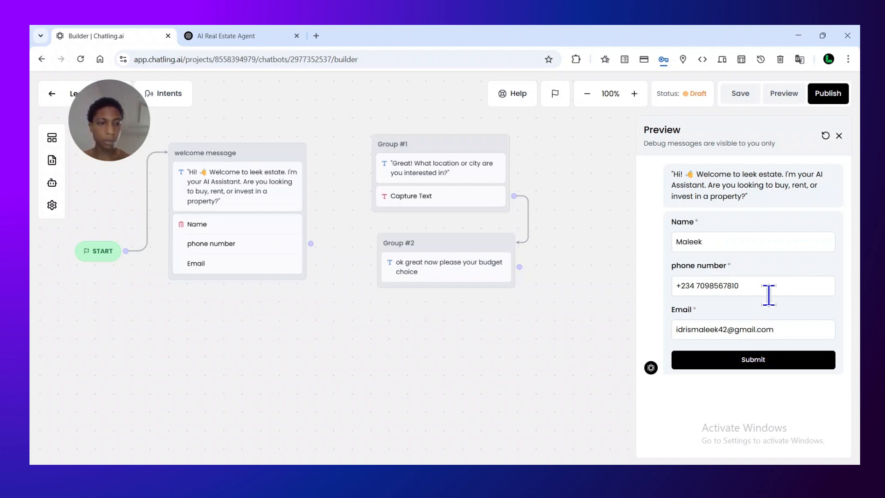
{"action": "left_click", "coordinate": [711, 360]}
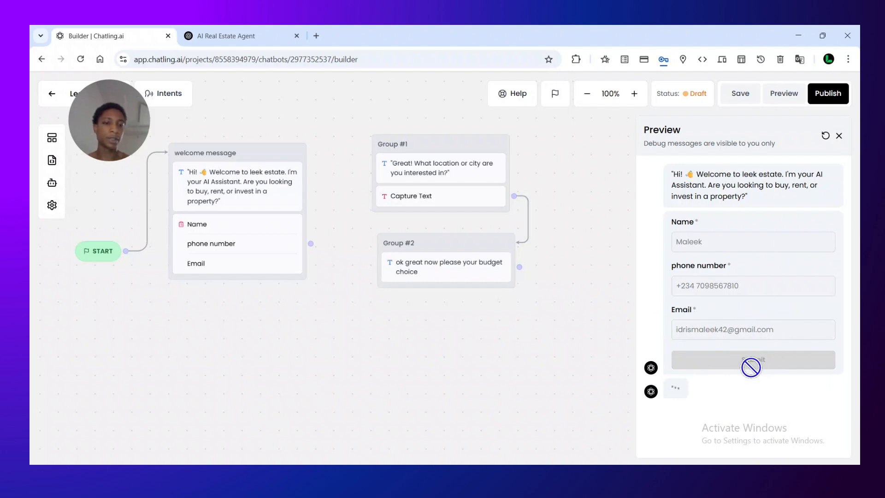
Connect the welcome message group's form output to Group #1
{"action": "left_click_drag", "start_coordinate": [313, 245], "coordinate": [375, 142]}
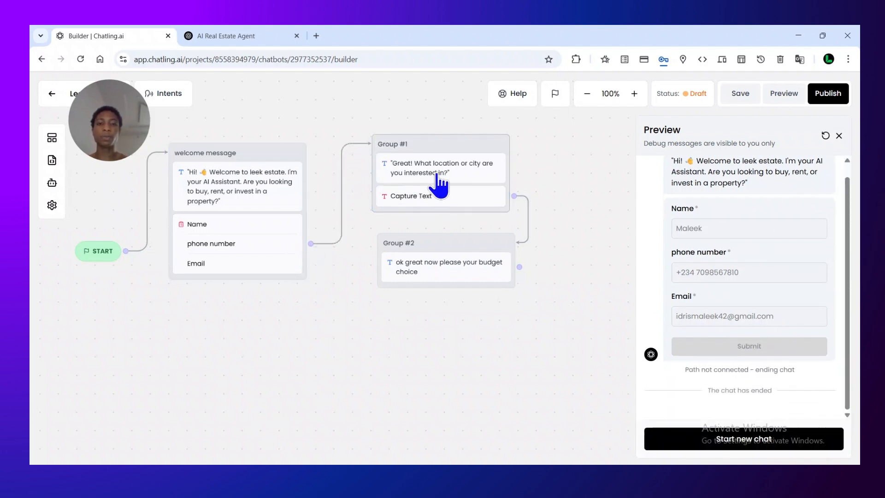
Copy the phone number without its country code from the submitted preview form and restart the preview
{"action": "double_click", "coordinate": [753, 272]}
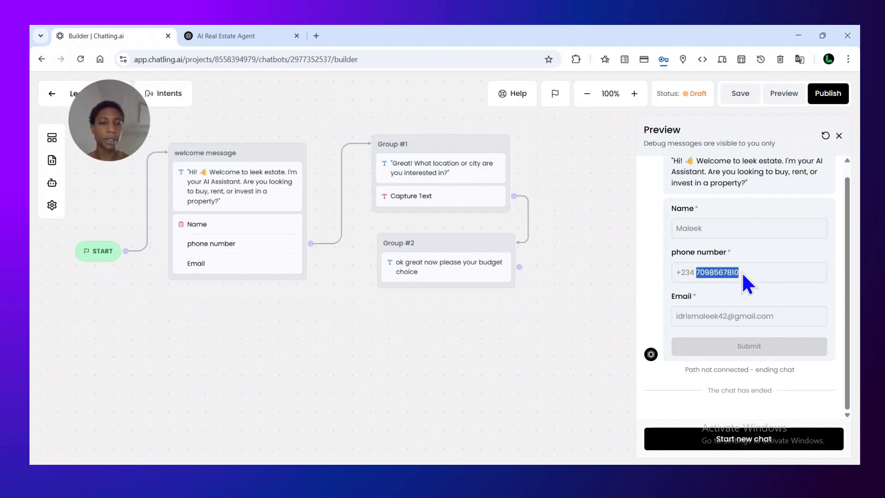
{"action": "right_click", "coordinate": [697, 276]}
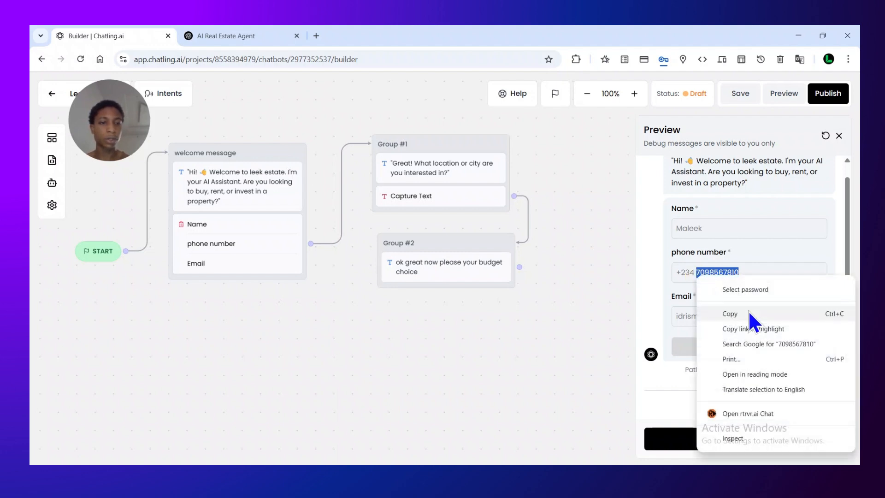
{"action": "left_click", "coordinate": [759, 313]}
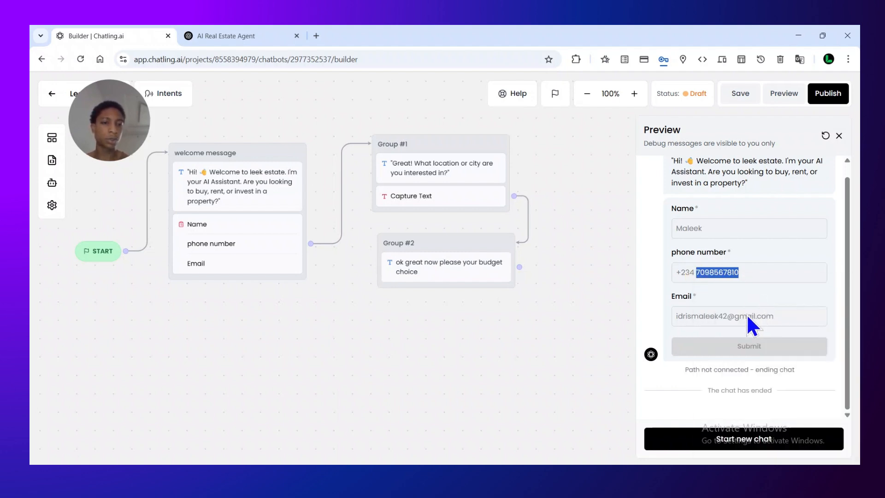
{"action": "left_click", "coordinate": [784, 328]}
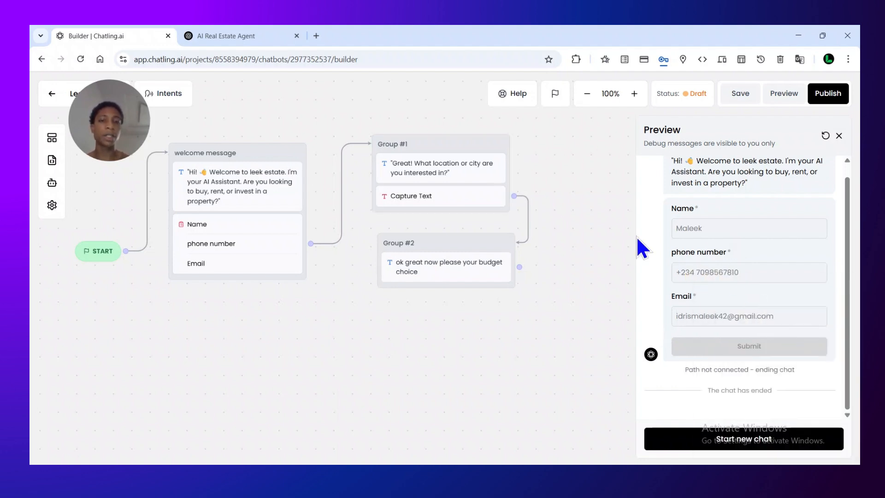
{"action": "left_click", "coordinate": [789, 99]}
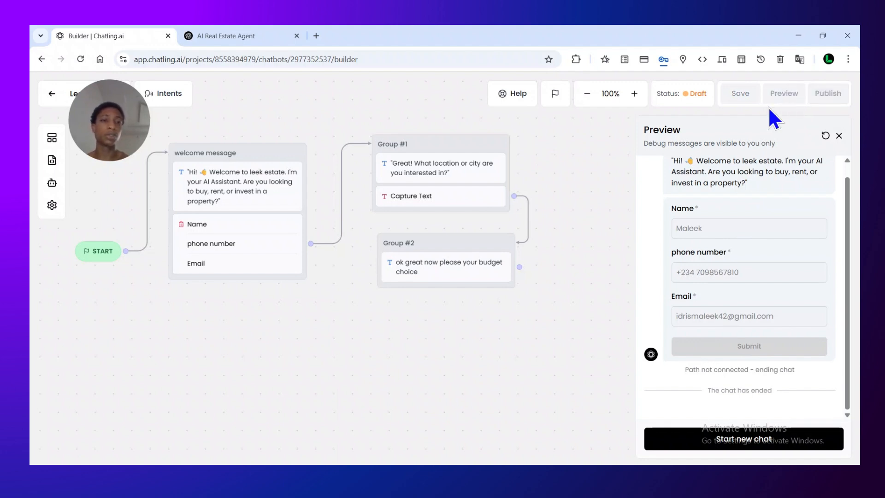
Insert the {user name} variable after "Great!" in Group #1's location question
{"action": "left_click", "coordinate": [415, 173]}
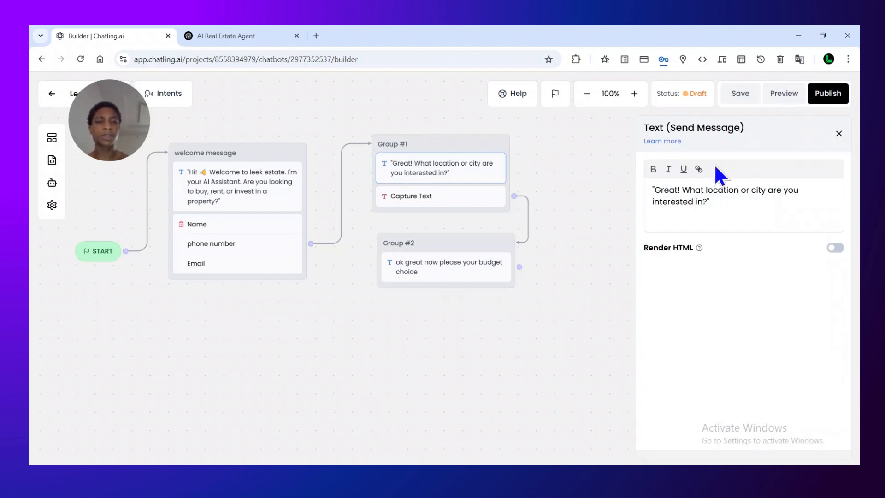
{"action": "left_click", "coordinate": [680, 193]}
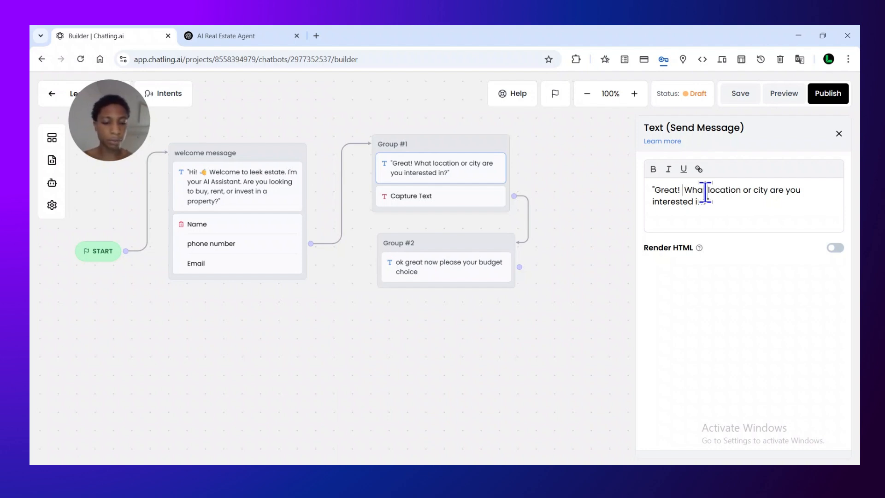
{"action": "type", "text": "["}
{"action": "key", "text": "BackSpace"}
{"action": "type", "text": "{"}
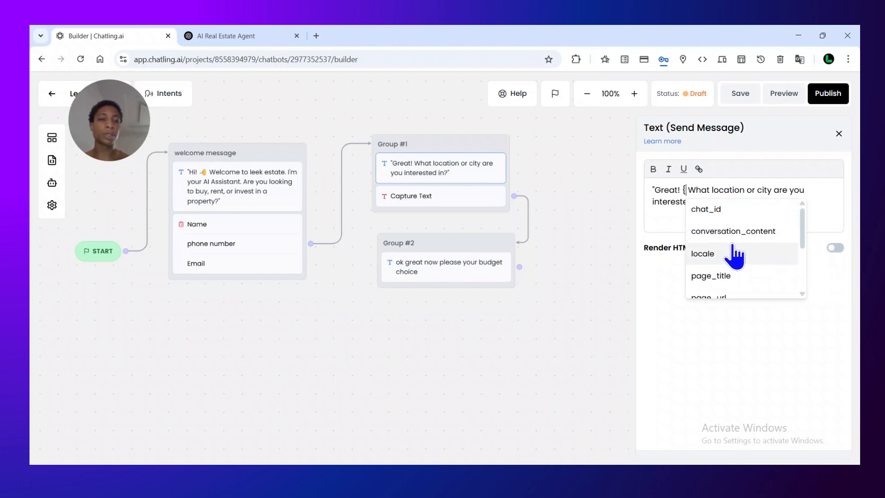
{"action": "left_click_drag", "start_coordinate": [803, 223], "coordinate": [797, 292]}
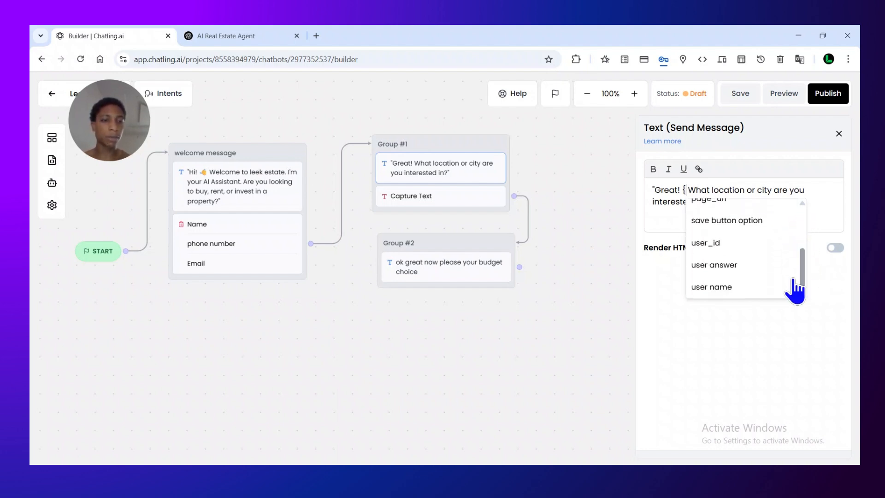
{"action": "left_click", "coordinate": [755, 289]}
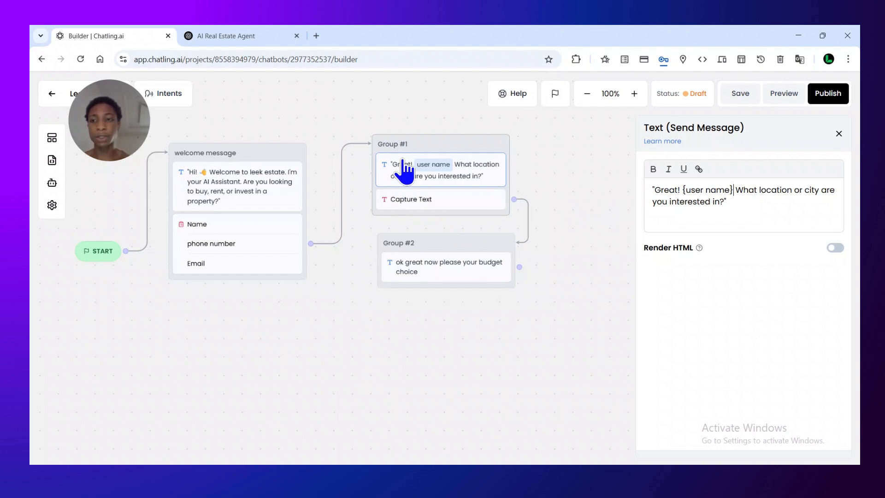
Preview the chatbot, enter the lead's first name and paste the copied phone number into the form
{"action": "left_click", "coordinate": [783, 94]}
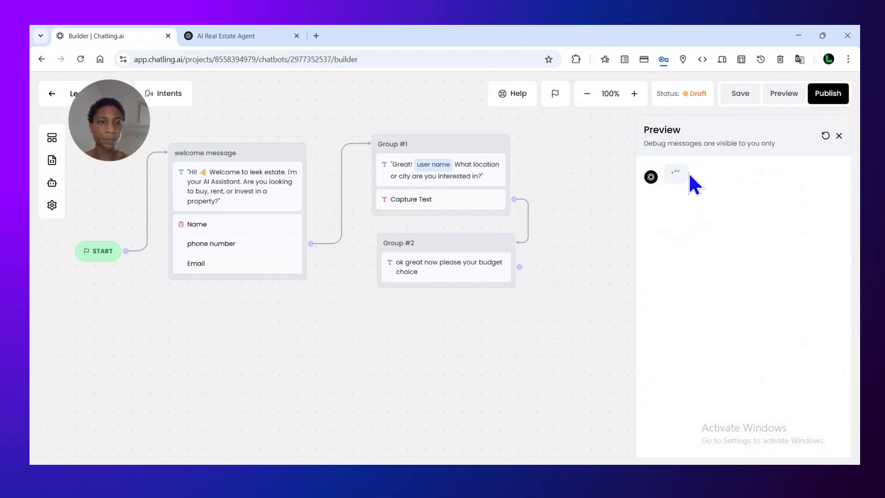
{"action": "left_click", "coordinate": [707, 241]}
{"action": "type", "text": "malee"}
{"action": "left_click", "coordinate": [709, 276]}
{"action": "right_click", "coordinate": [709, 276]}
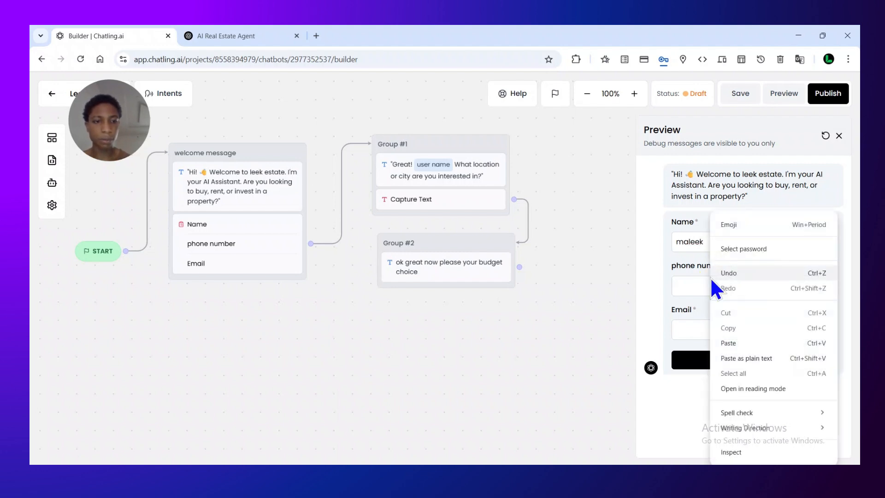
{"action": "left_click", "coordinate": [747, 342]}
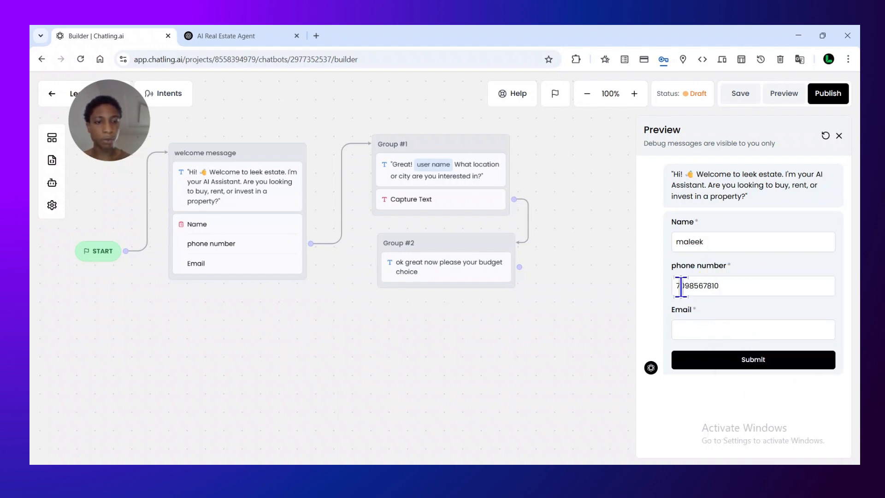
Enter the lead's e-mail address in the preview form and submit it to test the personalised reply
{"action": "left_click", "coordinate": [696, 324]}
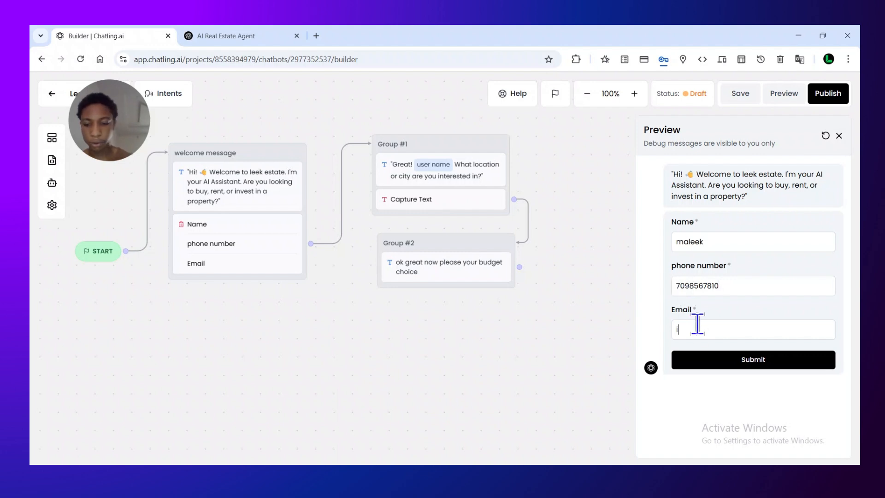
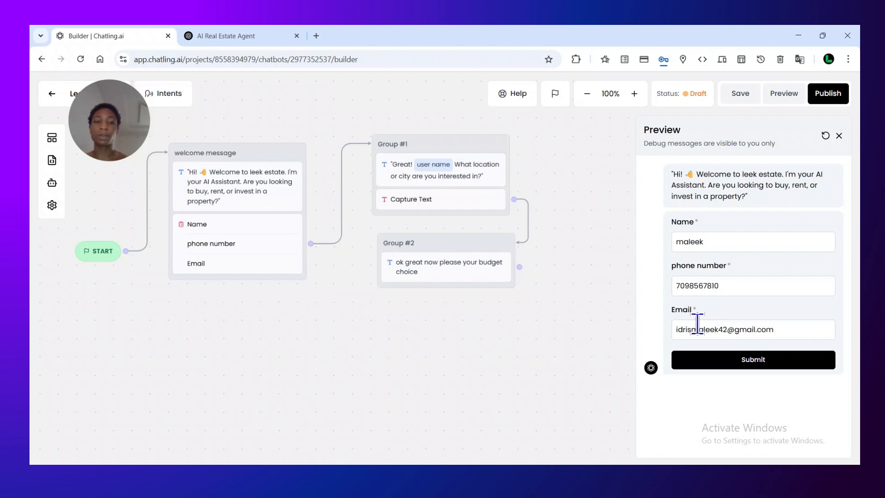
{"action": "left_click", "coordinate": [753, 359]}
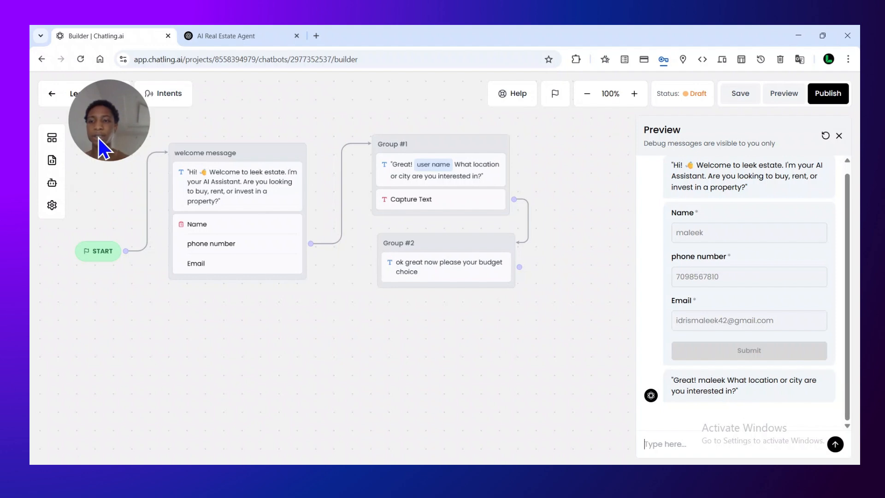
Add an AI Response block to an empty canvas area below Group #2 as a new group
{"action": "left_click", "coordinate": [46, 139]}
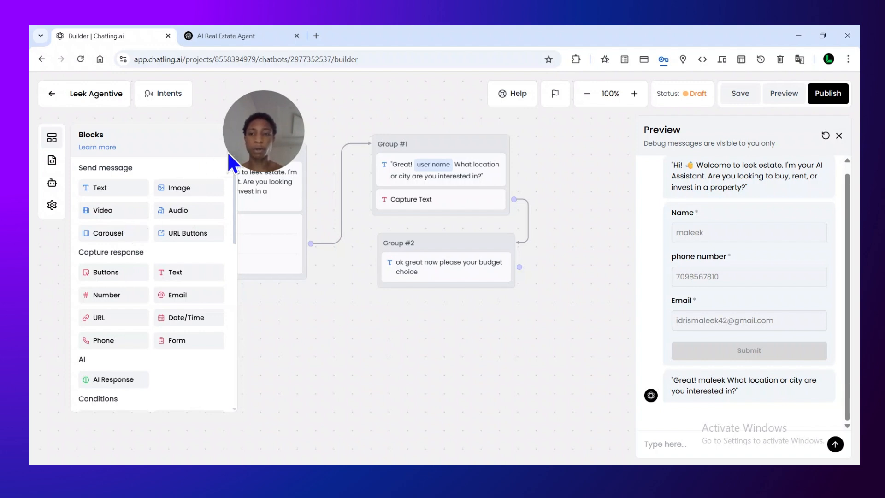
{"action": "left_click_drag", "start_coordinate": [251, 153], "coordinate": [329, 339]}
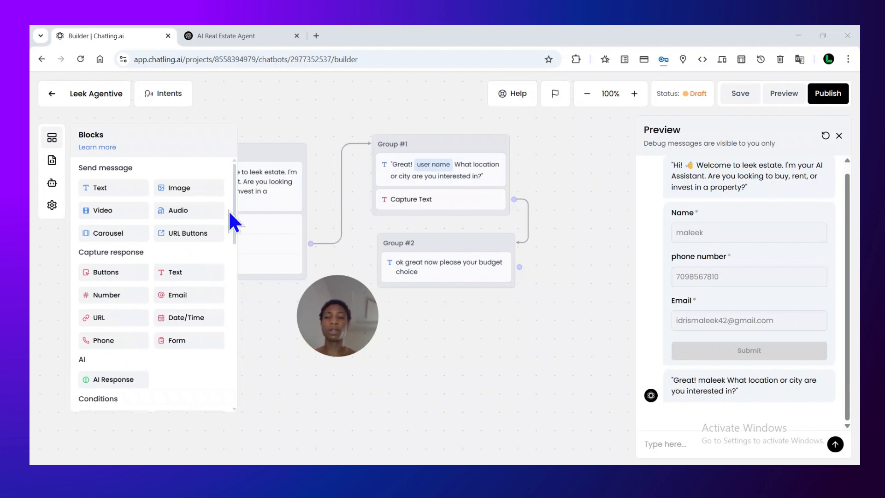
{"action": "scroll", "coordinate": [233, 258], "scroll_direction": "down", "scroll_amount": 4}
{"action": "left_click_drag", "start_coordinate": [128, 186], "coordinate": [468, 325]}
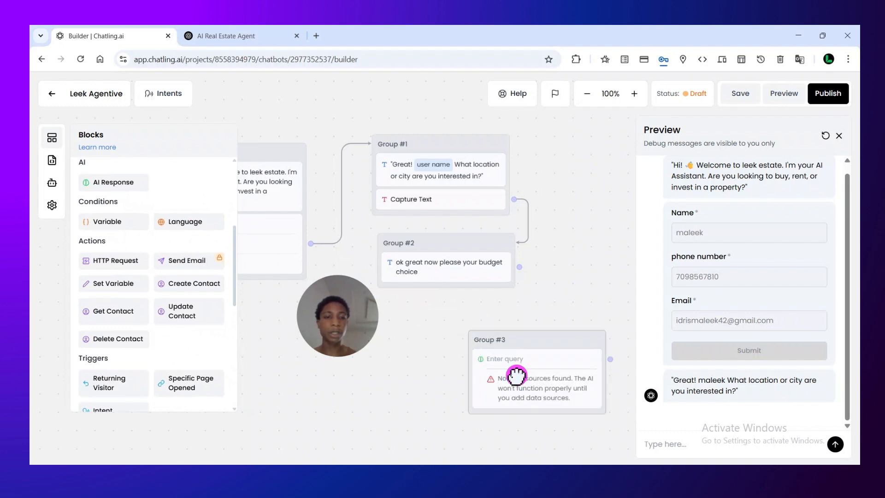
Open the settings of the AI Response block in Group #3 and review the AI models on offer
{"action": "left_click", "coordinate": [517, 380]}
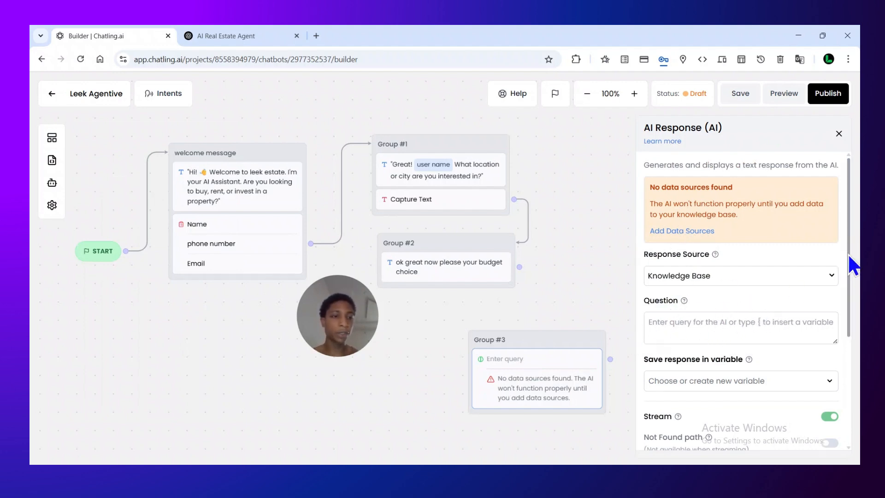
{"action": "left_click_drag", "start_coordinate": [852, 254], "coordinate": [855, 346]}
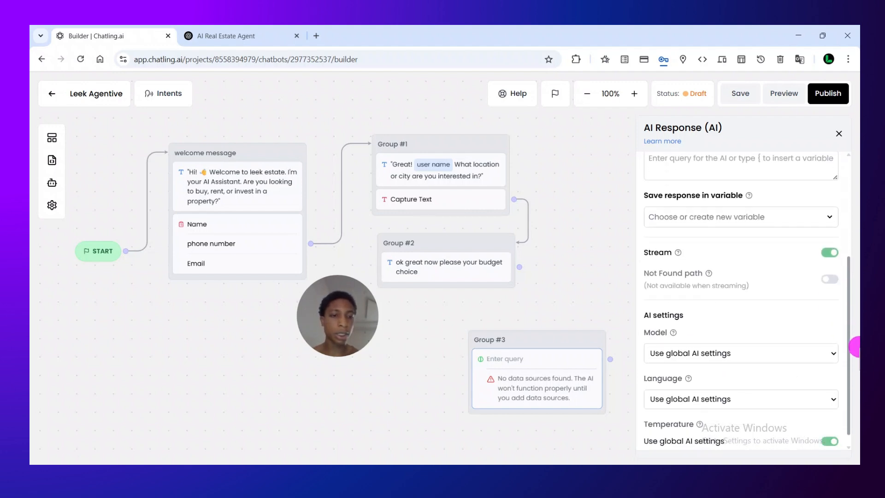
{"action": "left_click", "coordinate": [718, 355]}
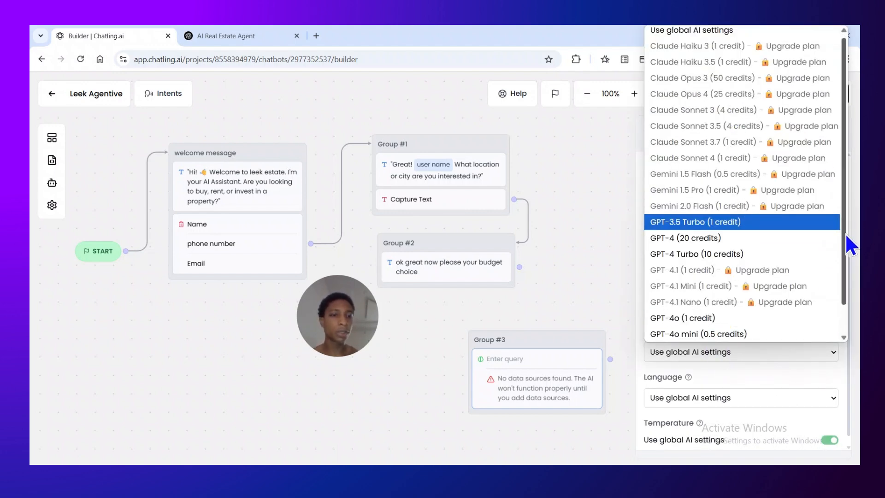
{"action": "left_click_drag", "start_coordinate": [843, 292], "coordinate": [830, 98]}
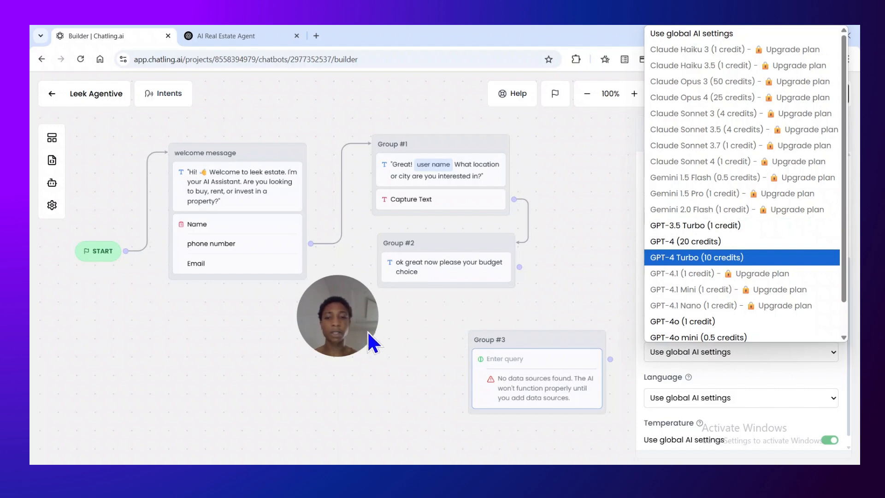
{"action": "left_click", "coordinate": [345, 314]}
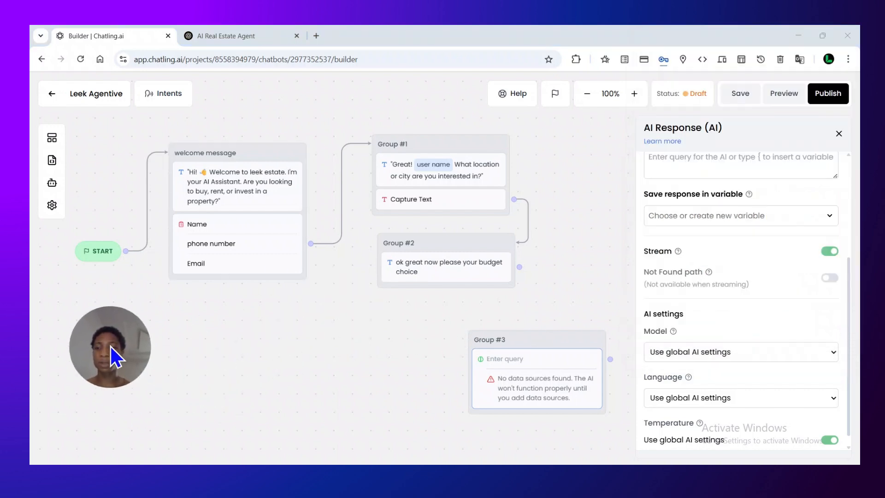